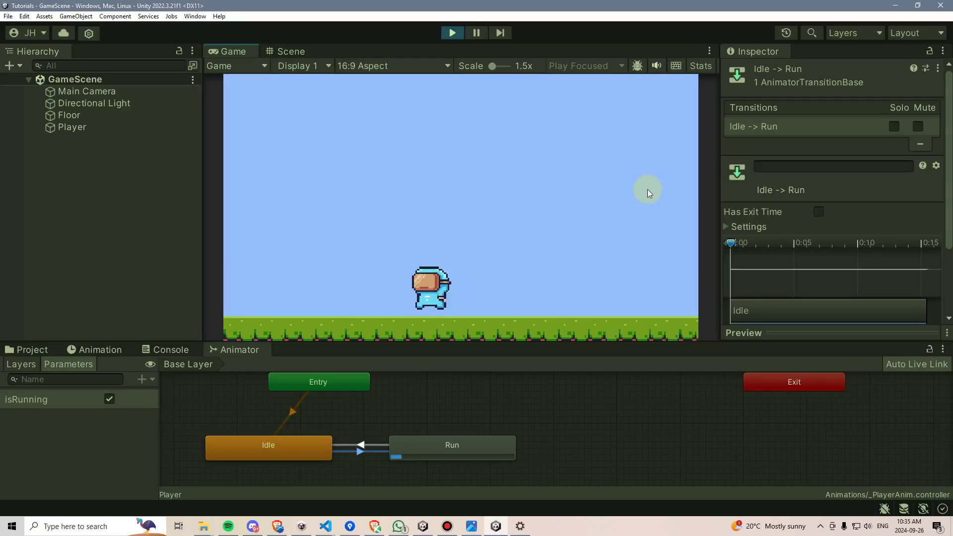
- Run the player right, left, right and left while the Animator toggles between Idle and Run
key(Right)
key(Left)
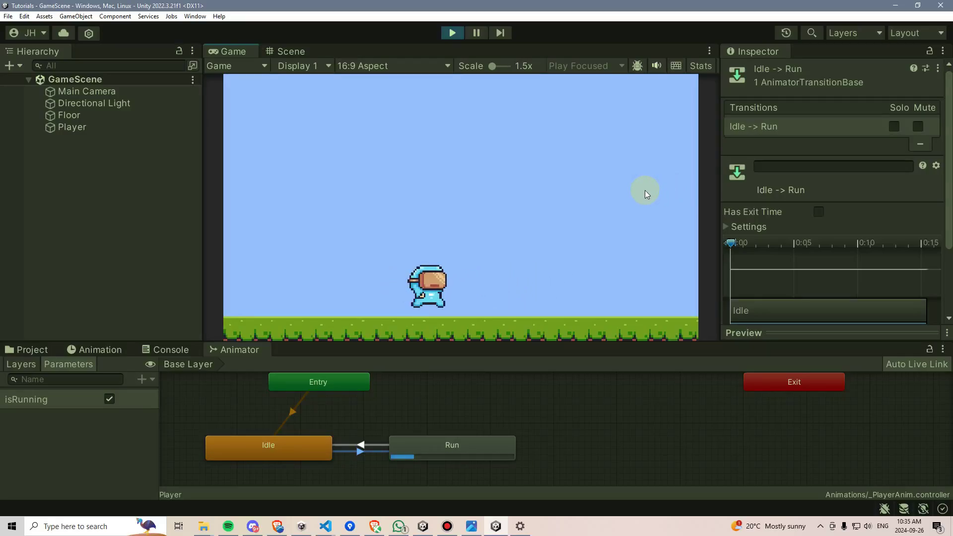
key(Right)
key(Left)
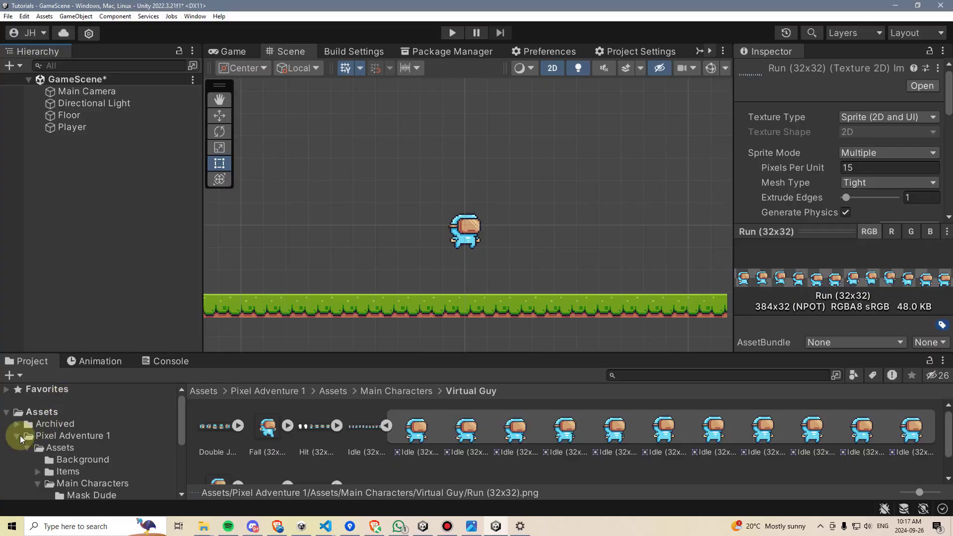
- Create a new folder named Animations at the top level of Assets
click(16, 437)
click(29, 413)
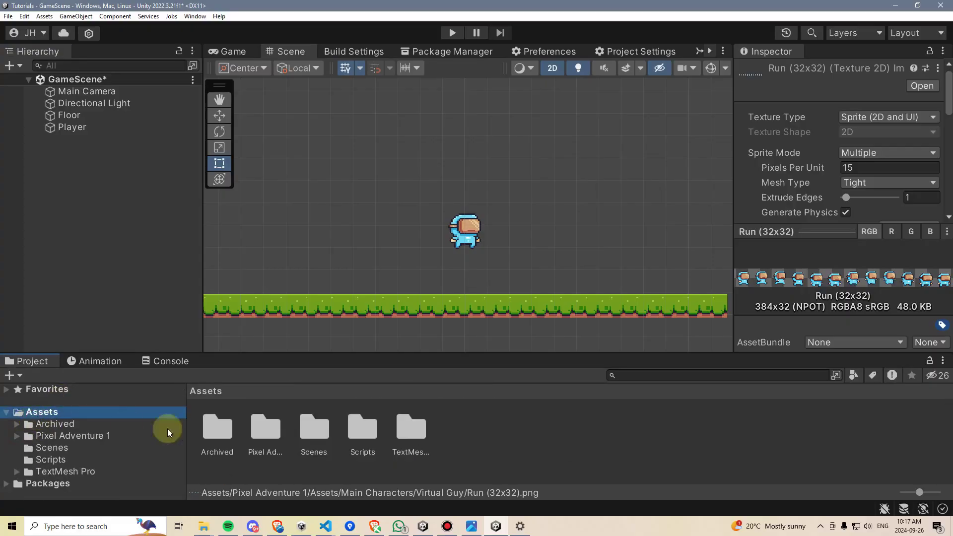
right_click(457, 439)
mouse_move(519, 157)
click(662, 69)
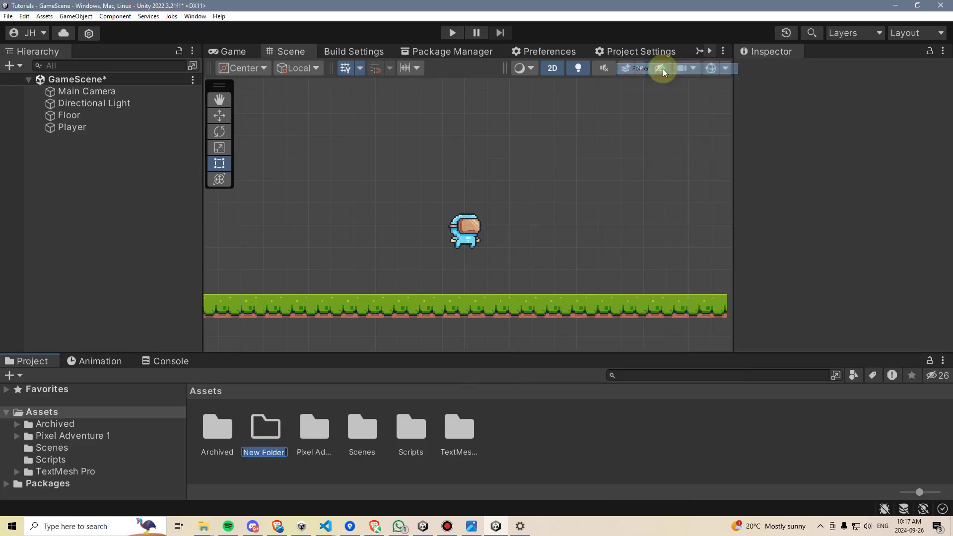
text(Animations)
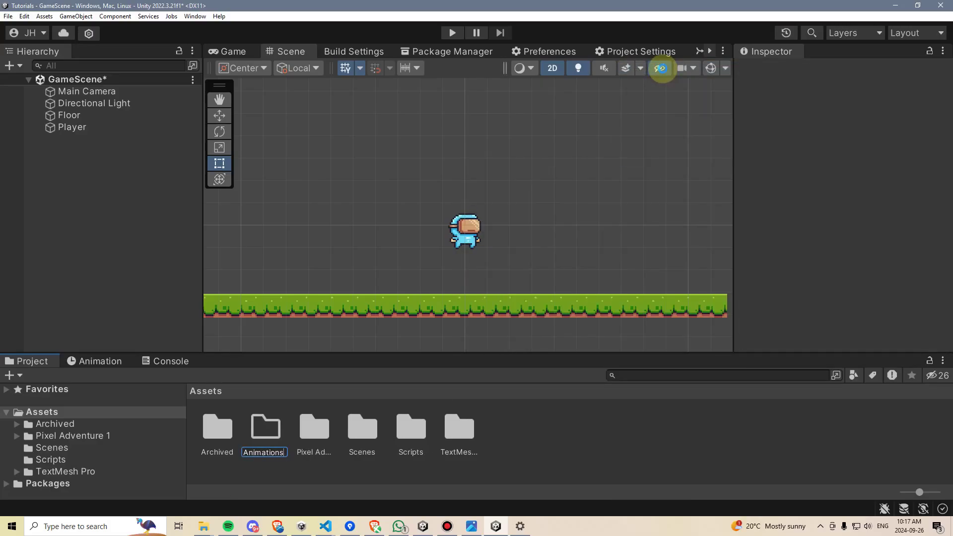
key(Return)
key(Return)
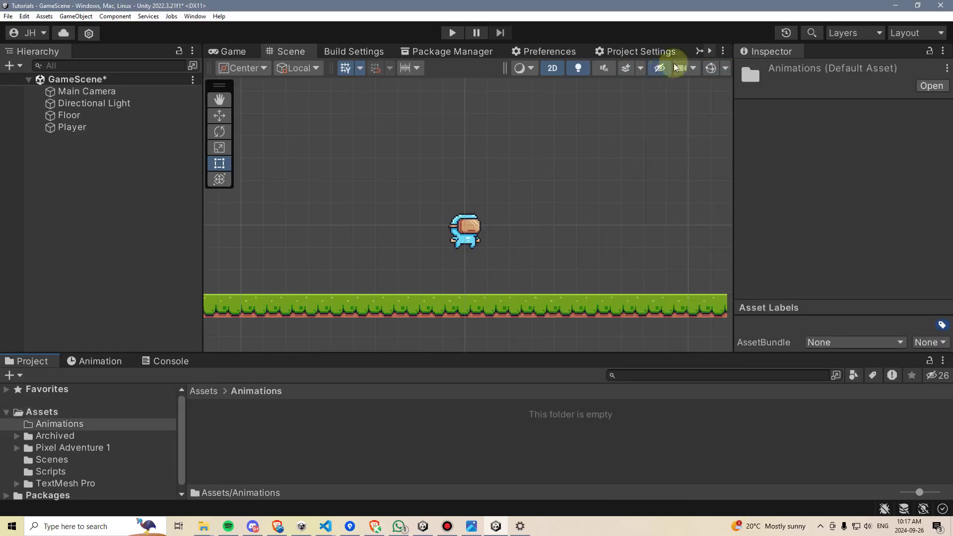
- Inside the Animations folder, create an Animator Controller named _PlayerAnim
right_click(353, 422)
mouse_move(465, 136)
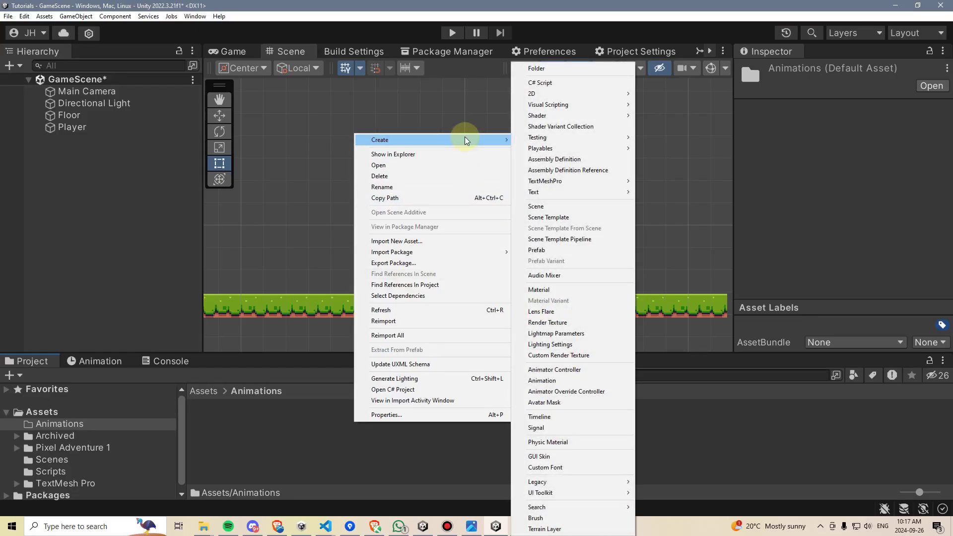
click(600, 369)
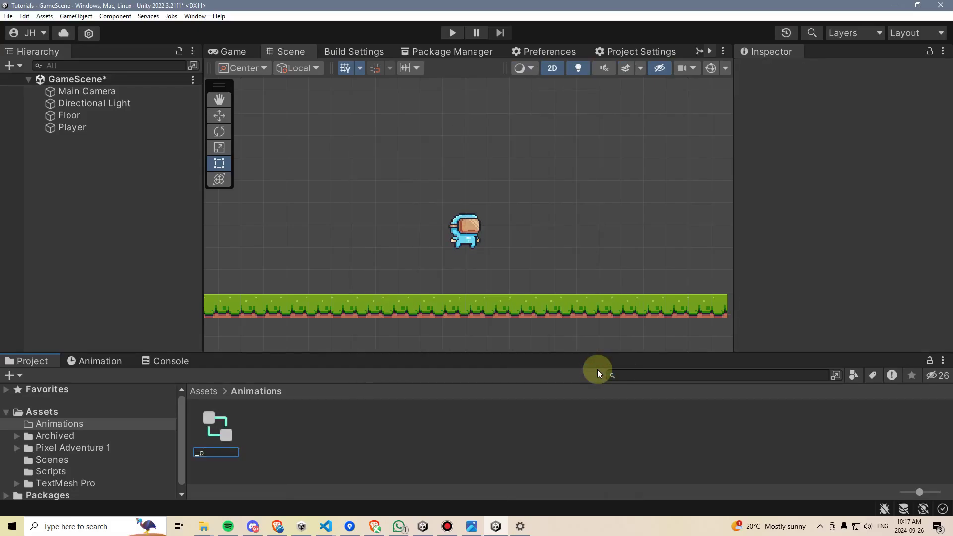
text(_PlayerAnim)
key(Return)
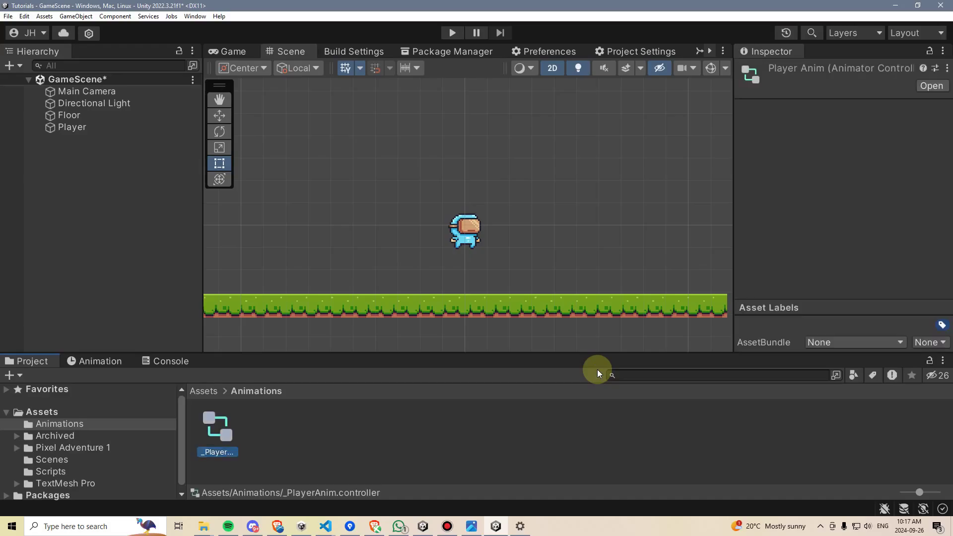
- Create an animation clip named Idle, then duplicate it and rename the copy Run
right_click(269, 429)
mouse_move(343, 148)
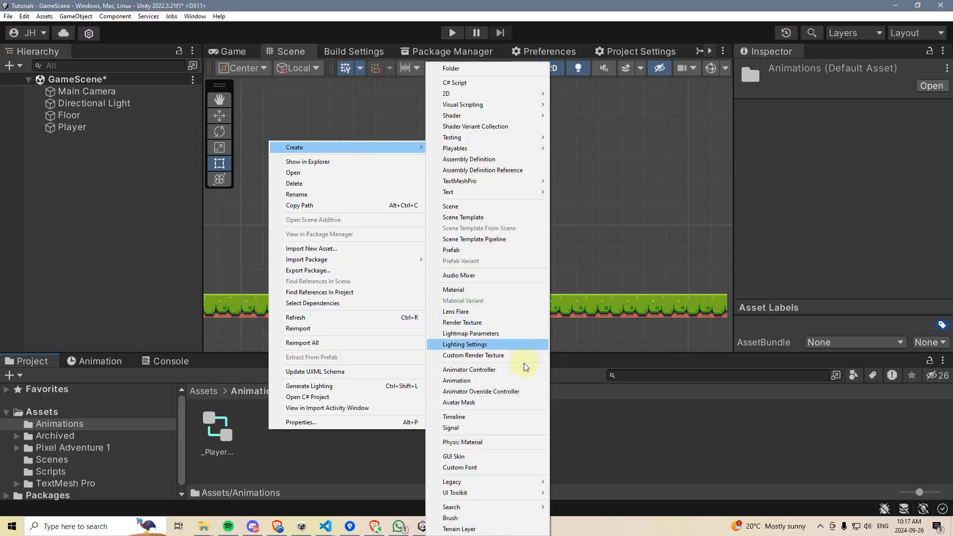
click(503, 386)
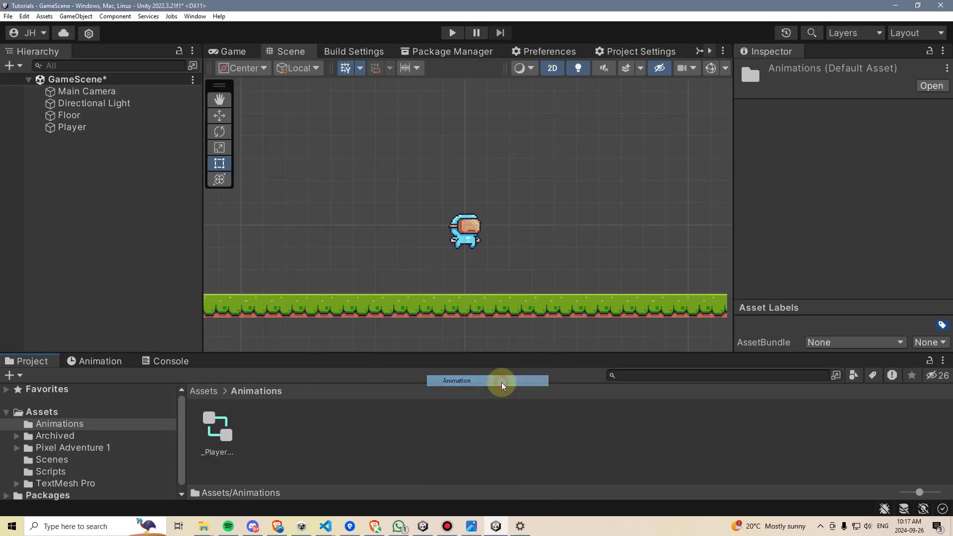
text(Idle)
key(Return)
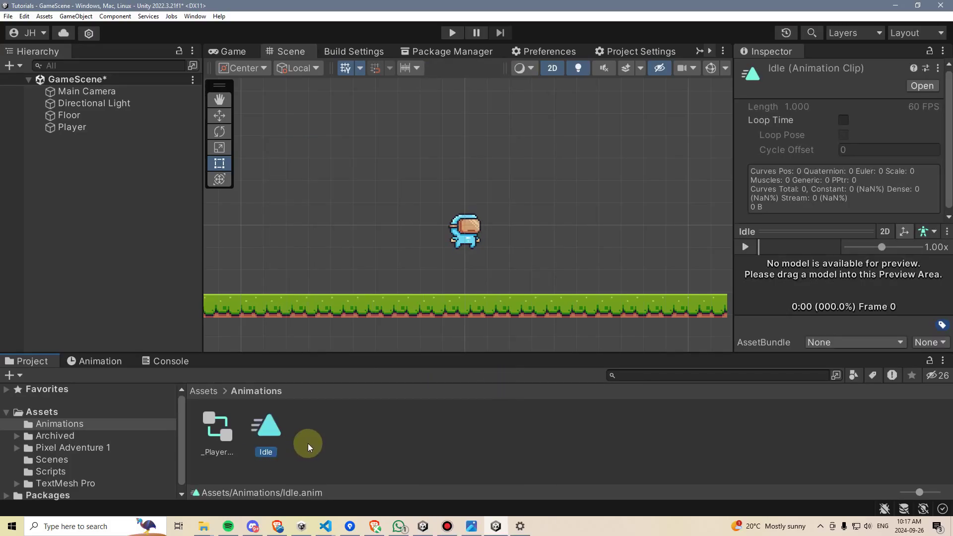
key(ctrl+d)
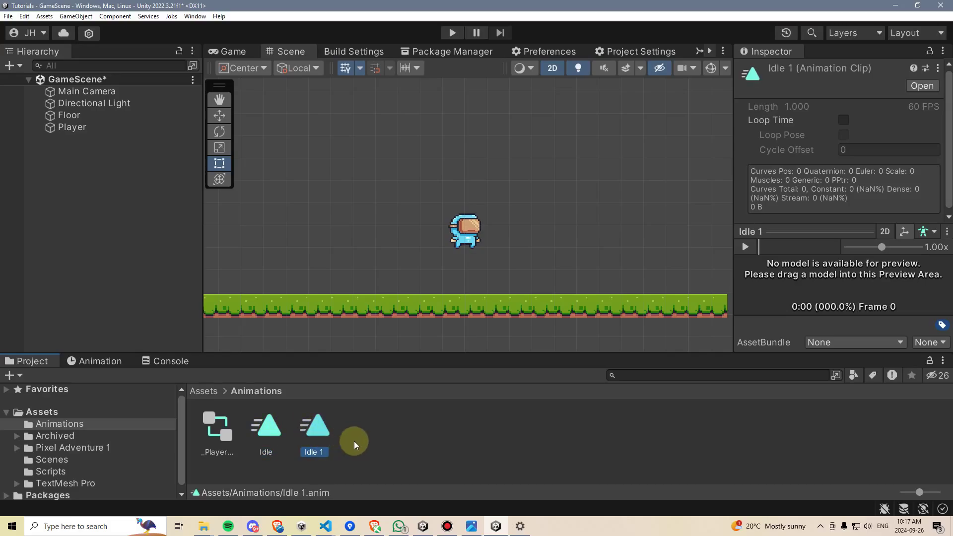
key(F2)
text(Run)
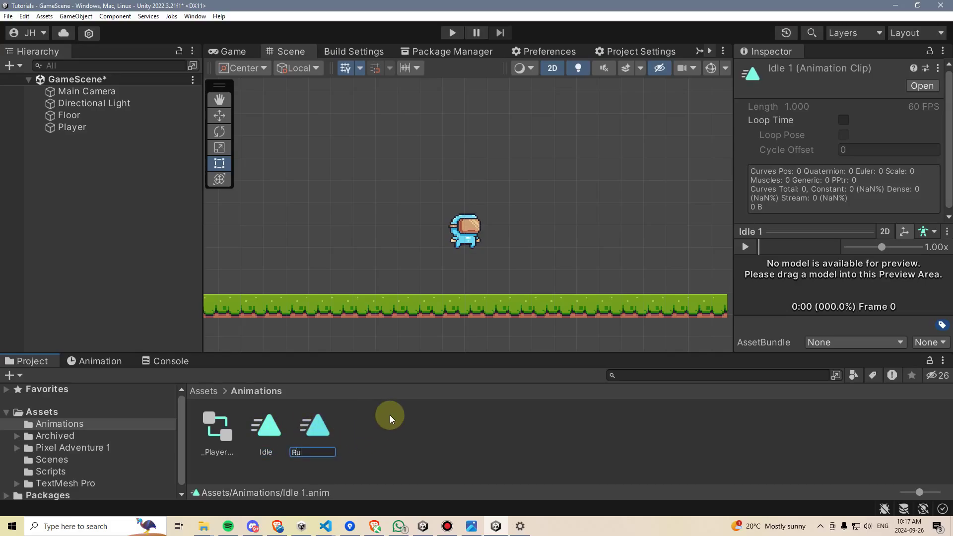
key(Return)
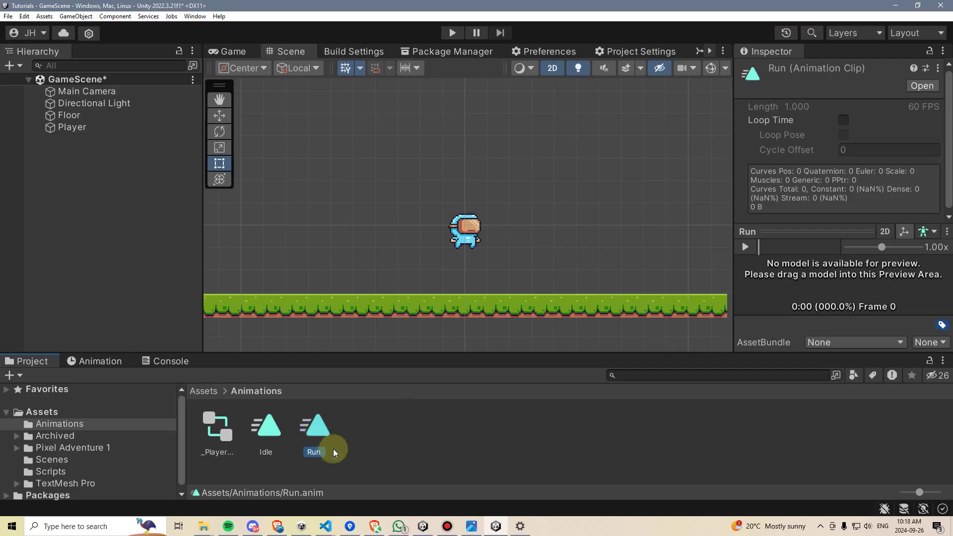
- Enable Loop Time on both the Run and Idle clips
click(842, 123)
click(258, 439)
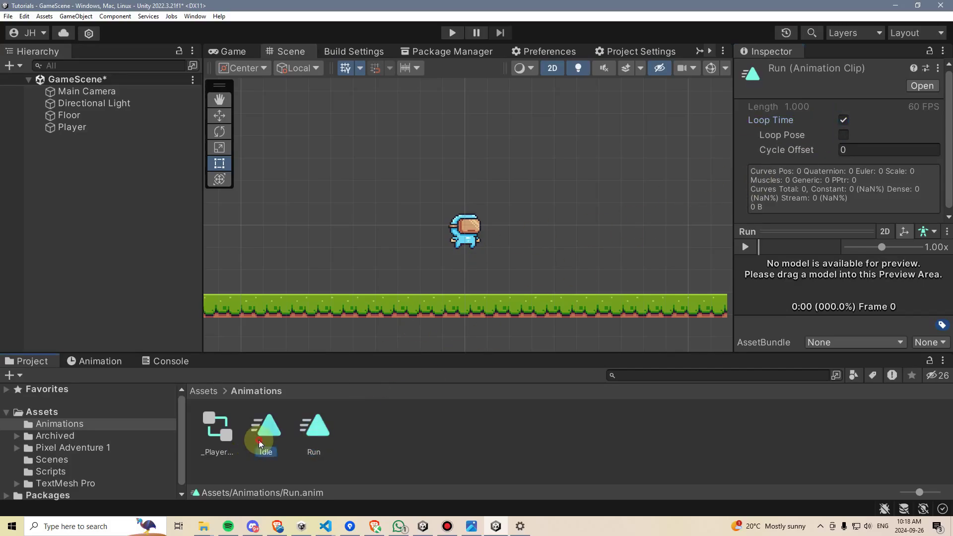
click(765, 152)
click(843, 120)
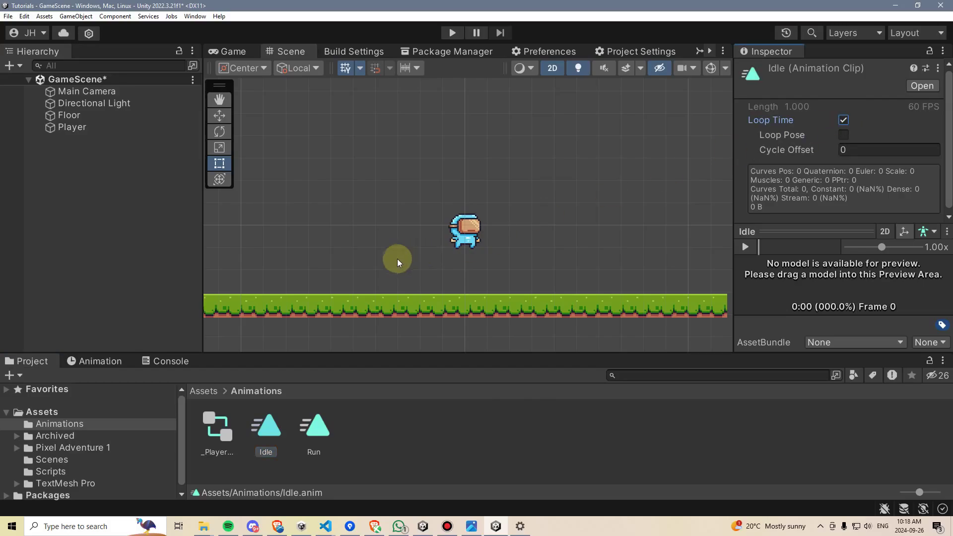
- Add an Animator component to Player and assign _PlayerAnim as its Controller
click(91, 126)
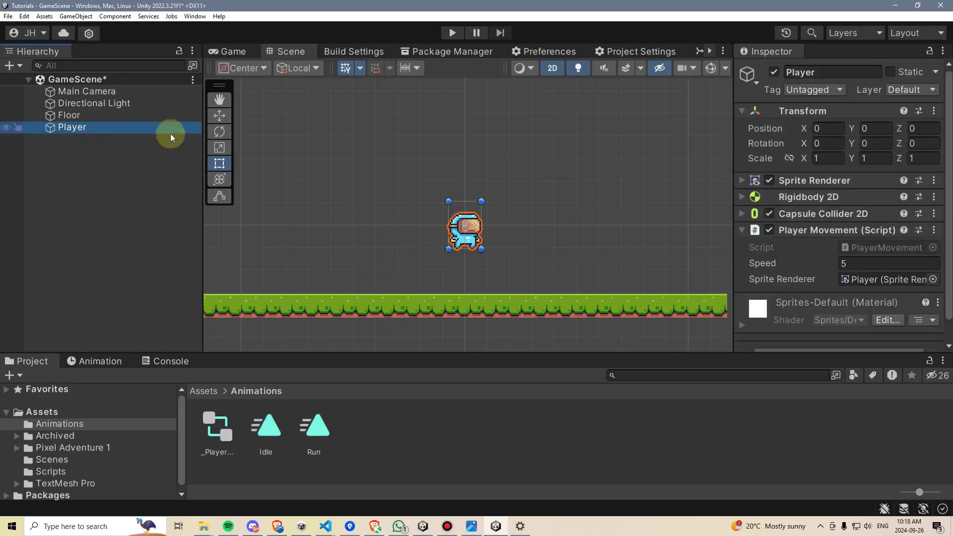
click(741, 230)
click(817, 300)
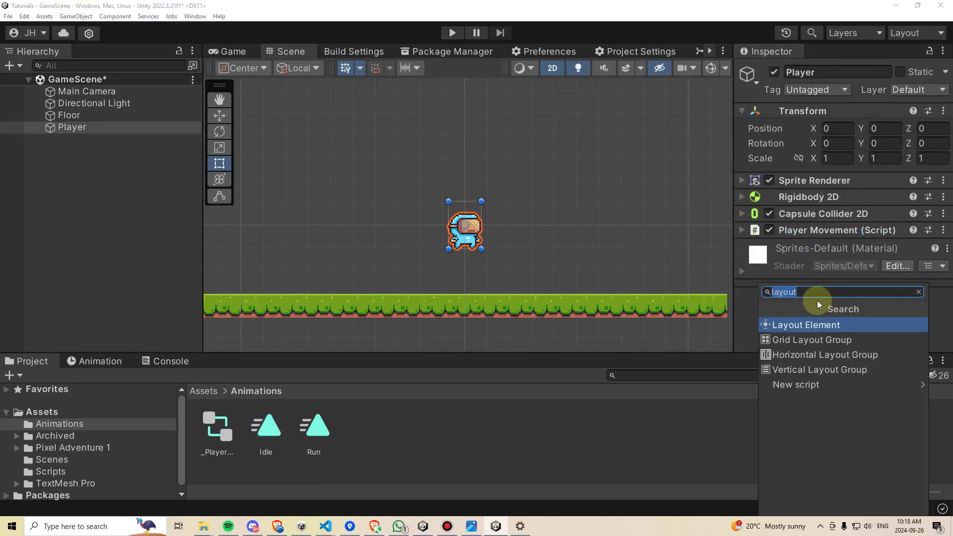
text(animator)
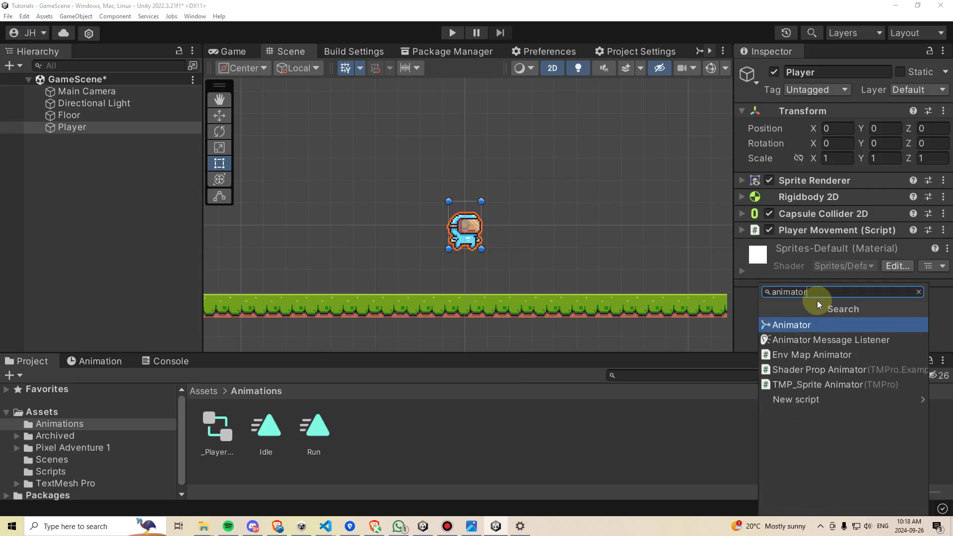
click(804, 326)
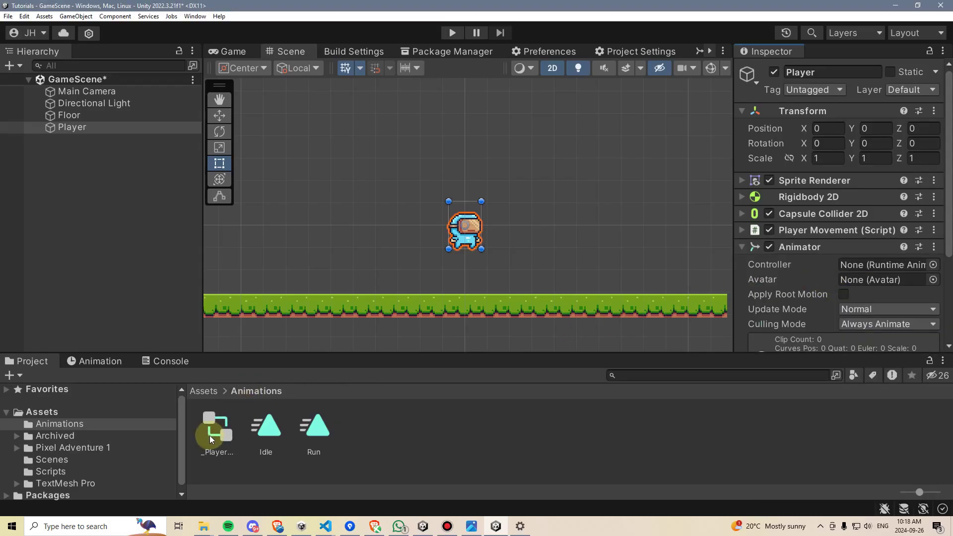
drag(209, 436, 881, 271)
click(154, 128)
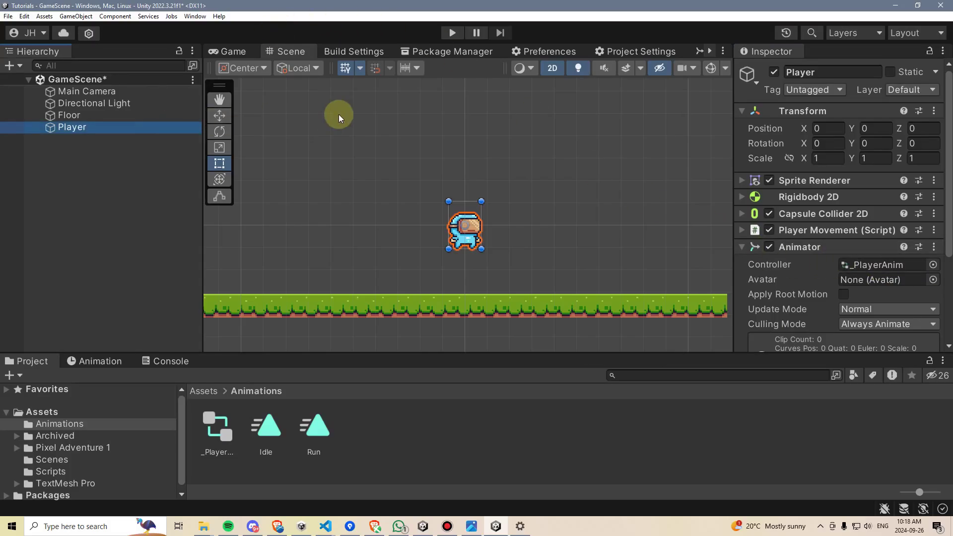
- Open the Animator window for _PlayerAnim and add the Idle clip as a state
click(195, 16)
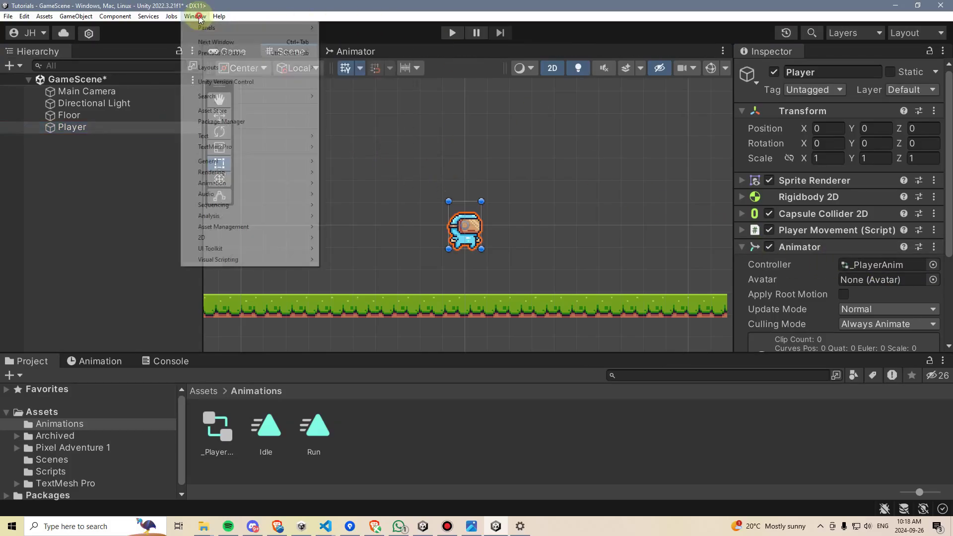
mouse_move(274, 183)
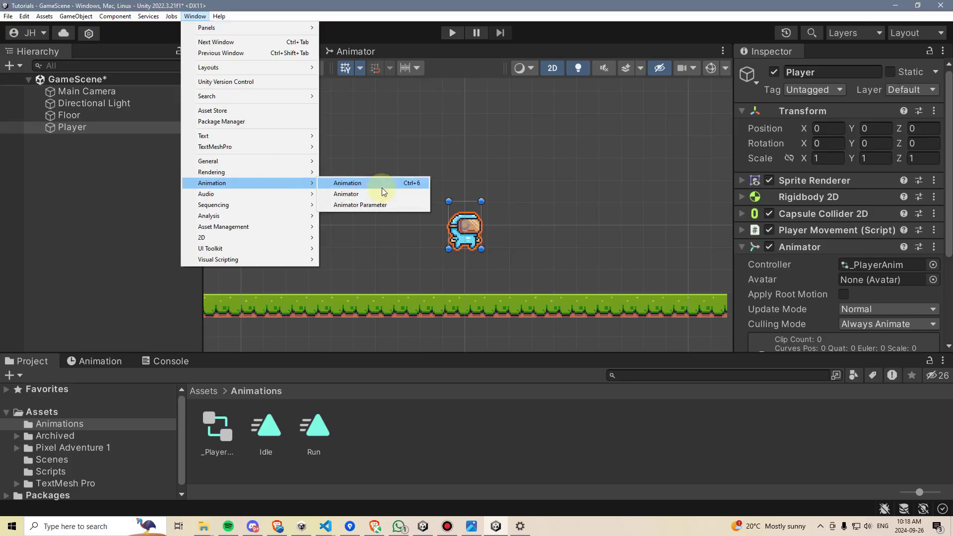
click(362, 52)
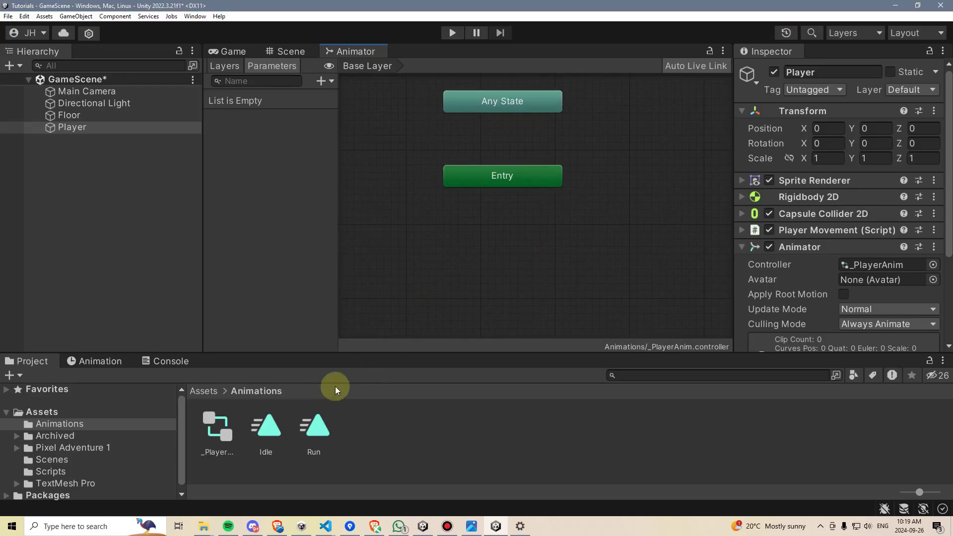
drag(269, 438, 481, 257)
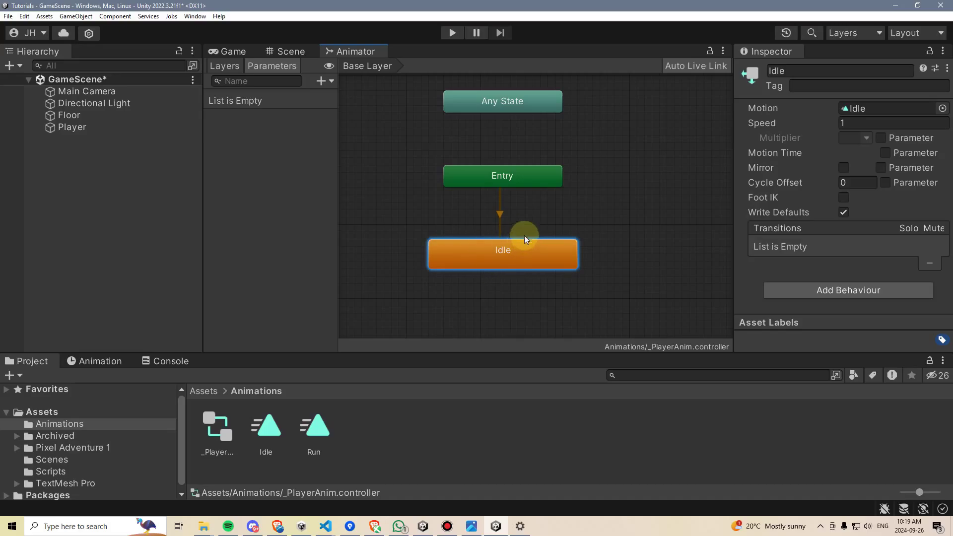
middle_drag(534, 222, 538, 203)
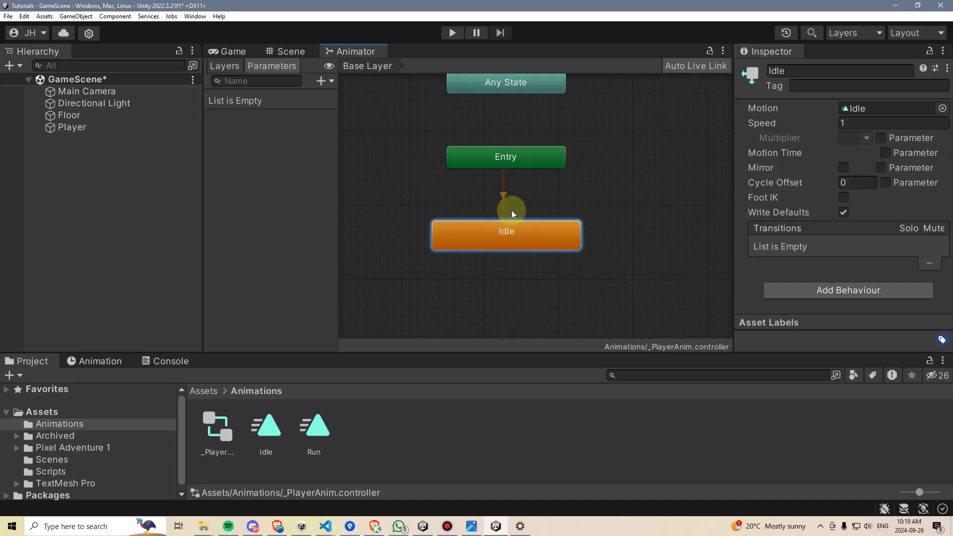
scroll(504, 219, down, 2)
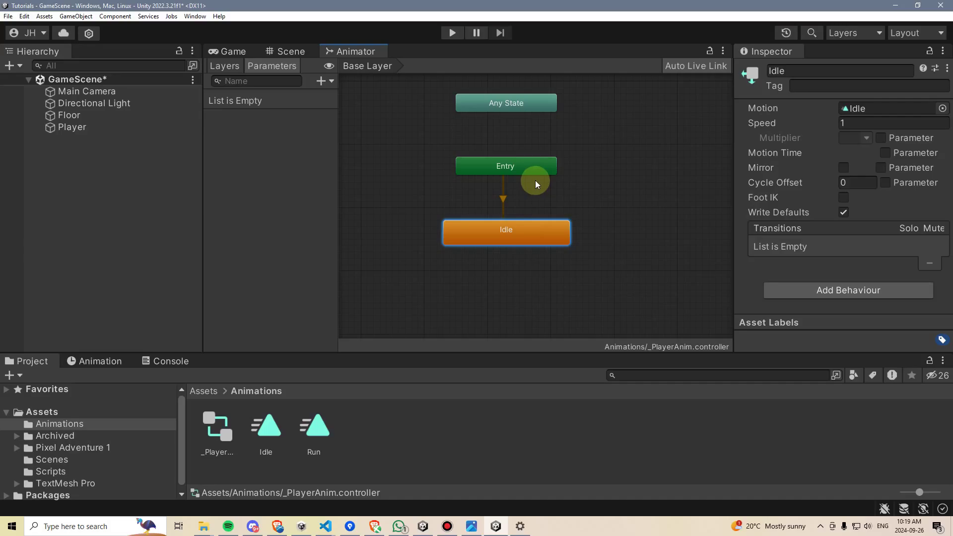
- Add the Run clip as a new state and shift the Idle state left
drag(310, 433, 531, 317)
drag(623, 236, 626, 230)
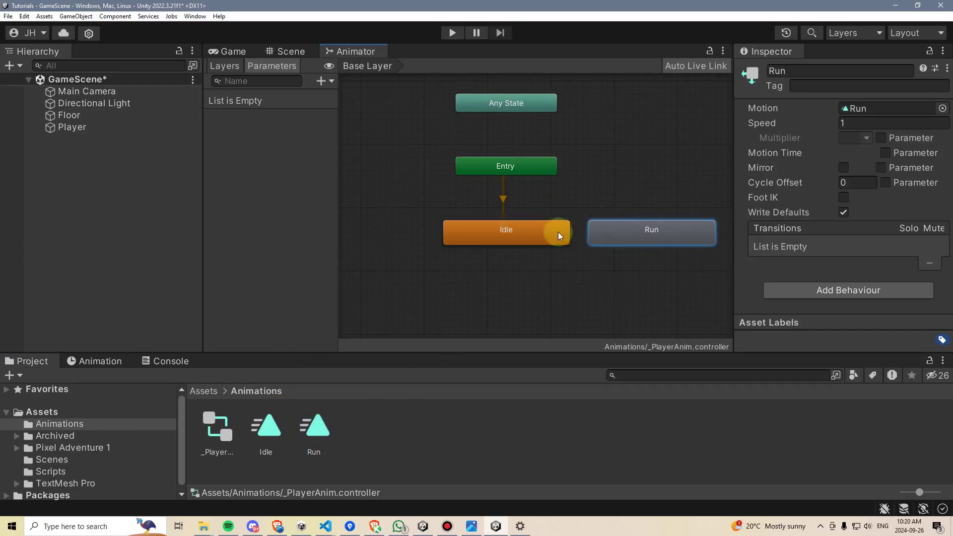
drag(558, 231, 451, 216)
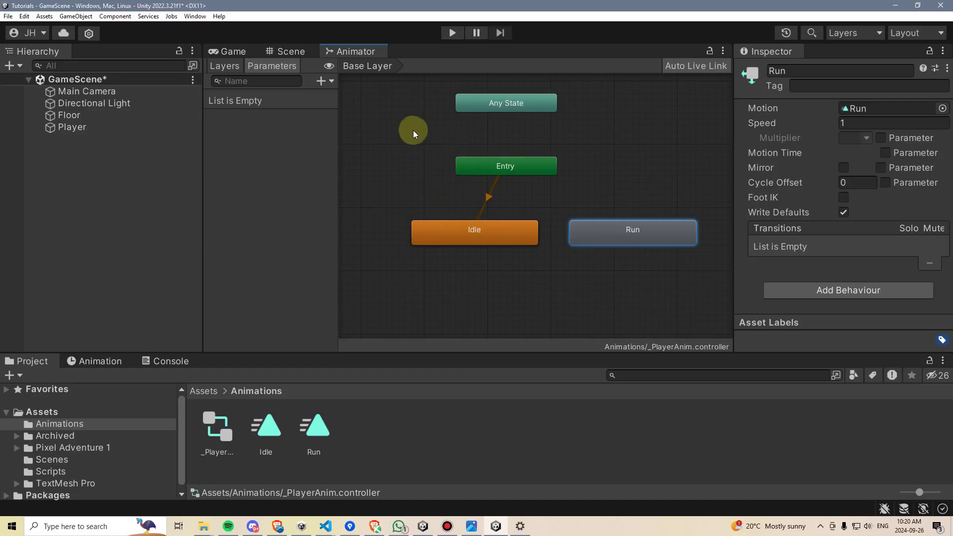
- With Player selected, add an Animation editor tab to the bottom panel and make it slightly taller
click(299, 52)
click(110, 127)
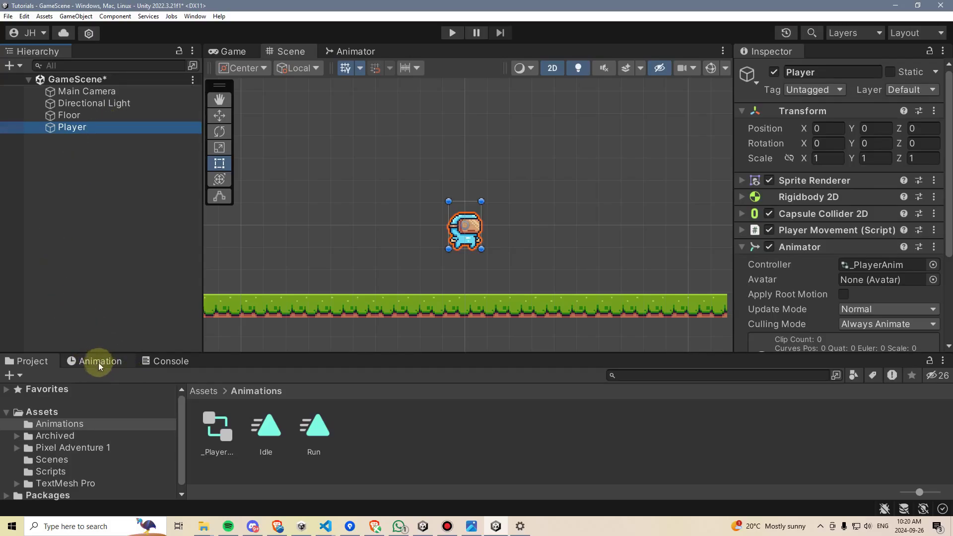
right_click(57, 364)
mouse_move(124, 425)
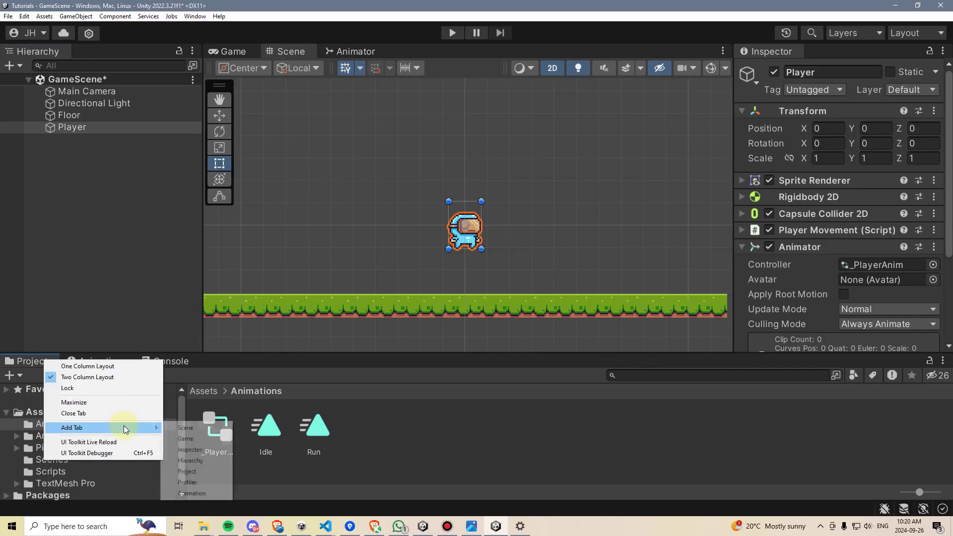
click(203, 494)
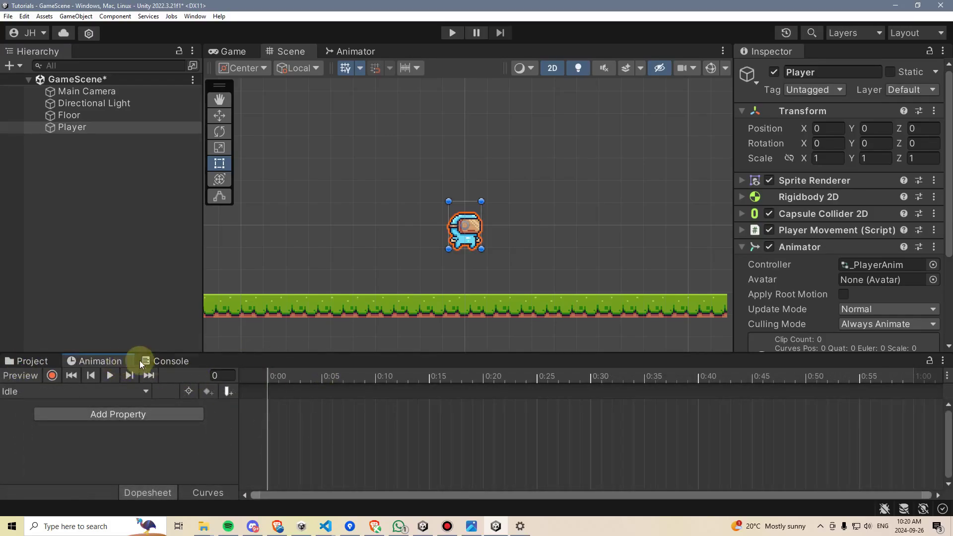
drag(281, 355, 288, 341)
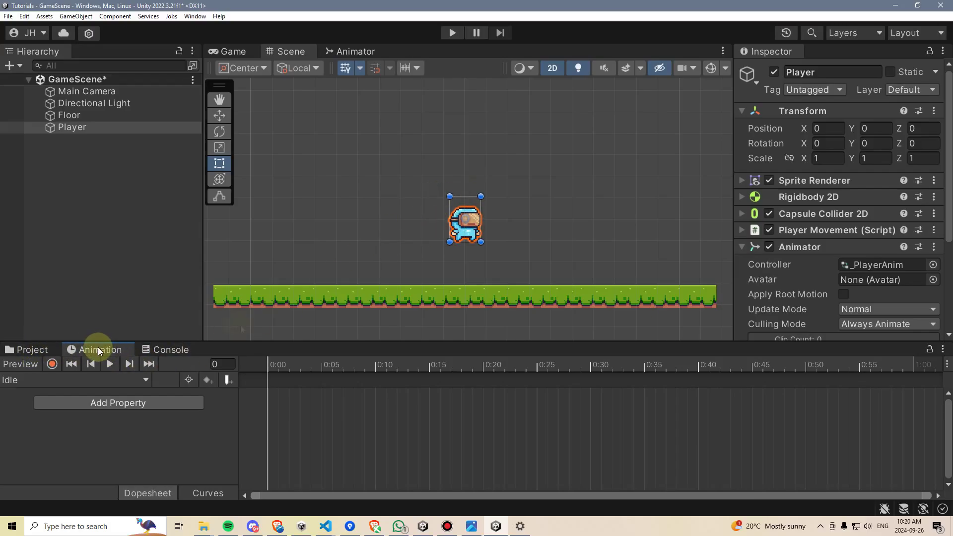
- Dock the Project browser at top right and browse Pixel Adventure 1 to the Main Characters sprites
click(29, 349)
drag(30, 349, 782, 58)
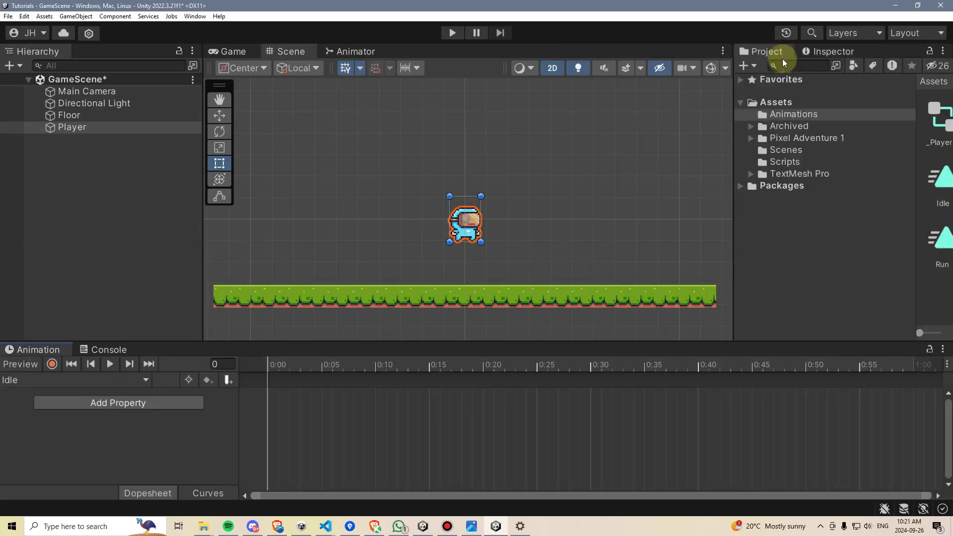
drag(915, 165, 824, 166)
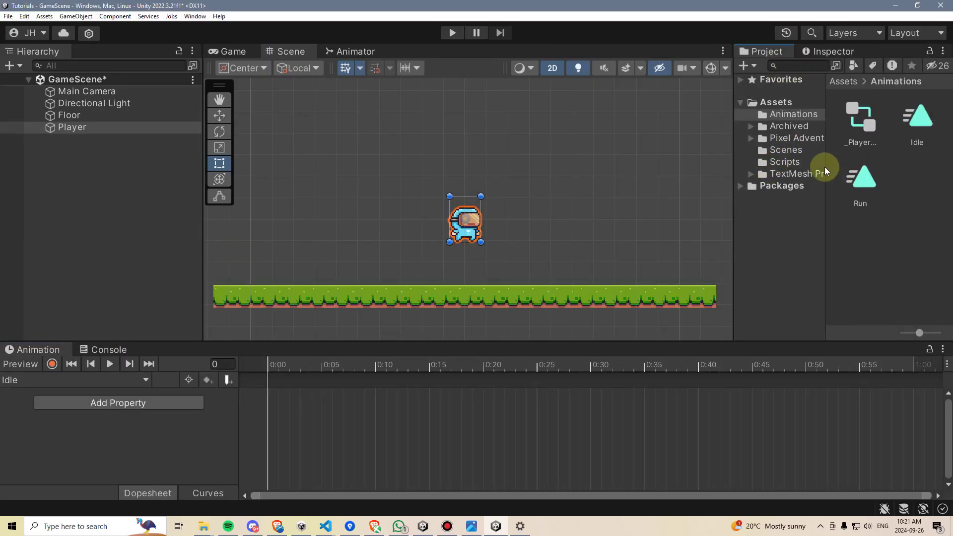
click(750, 138)
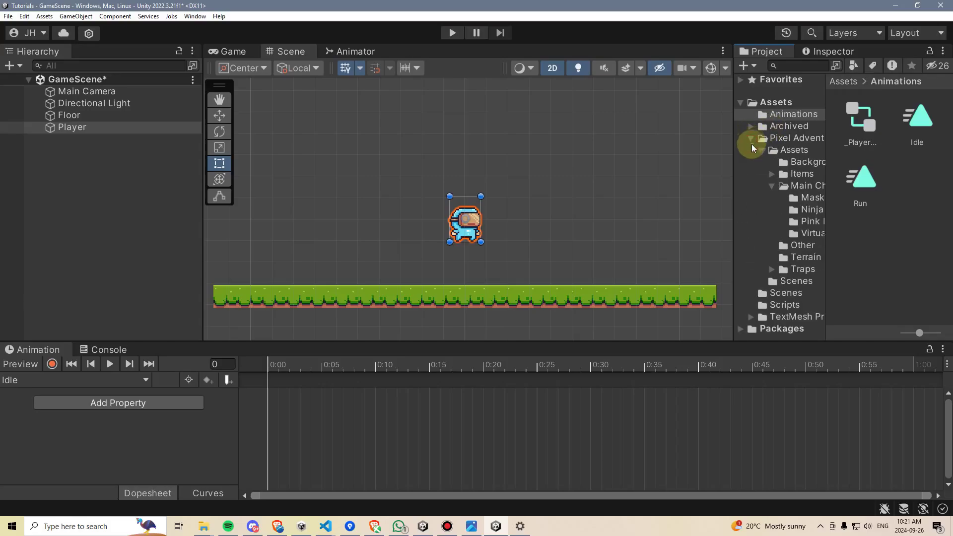
click(810, 237)
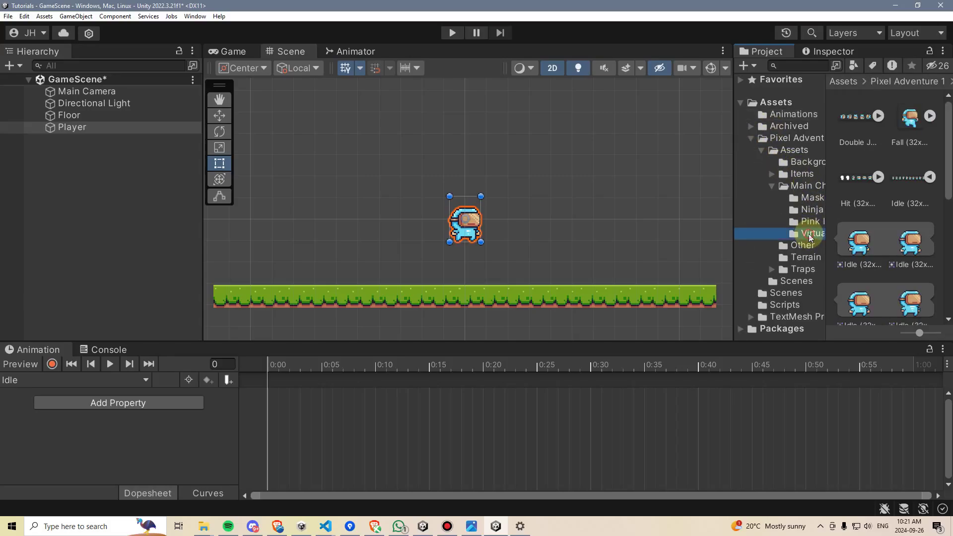
- Drop all Virtual Guy Idle sprite frames into the Idle clip timeline as keyframes
drag(733, 216, 634, 213)
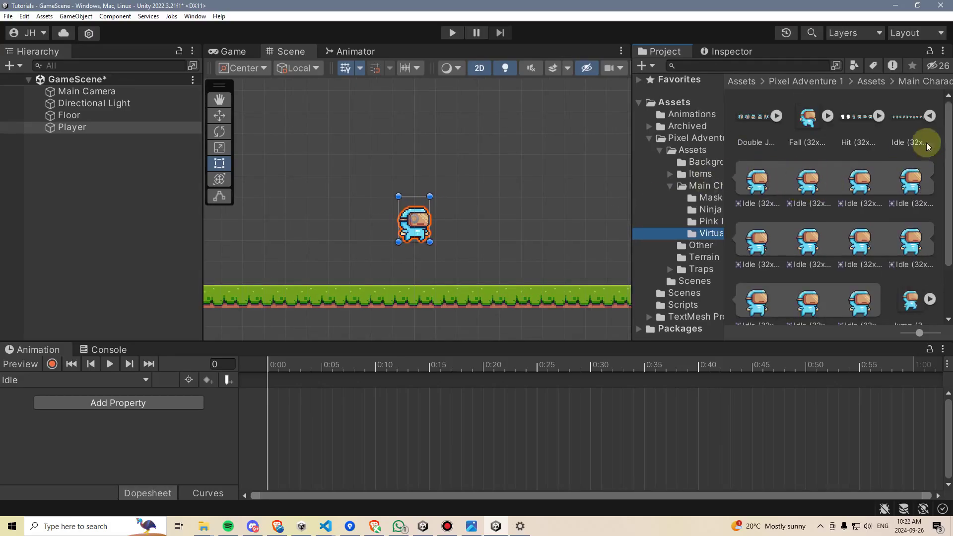
click(929, 116)
click(929, 116)
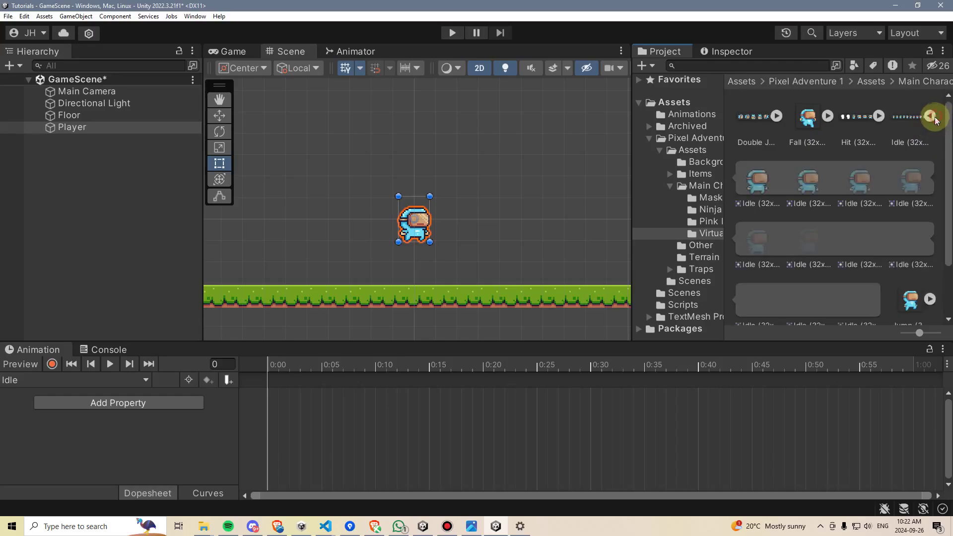
click(756, 177)
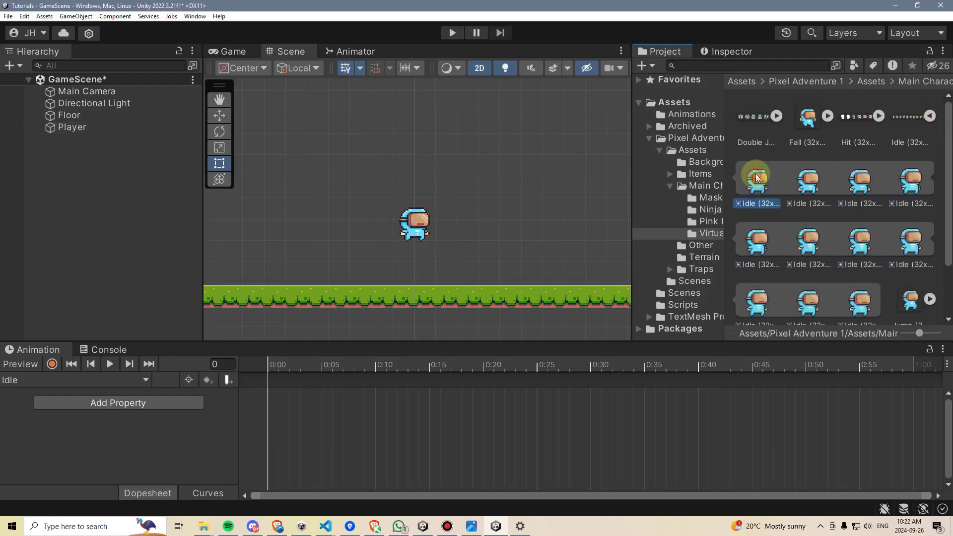
shift+click(859, 299)
drag(764, 160, 362, 397)
drag(270, 394, 272, 391)
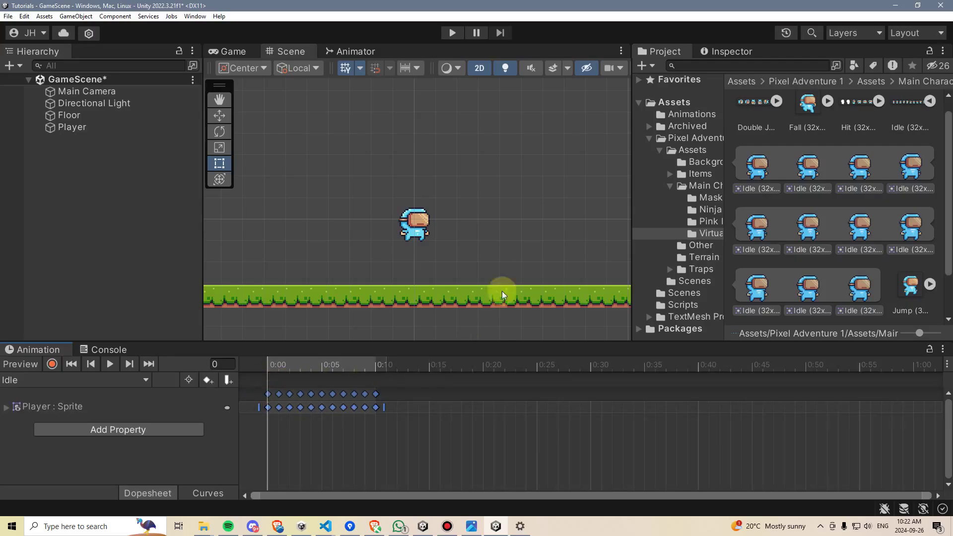
drag(634, 172, 721, 170)
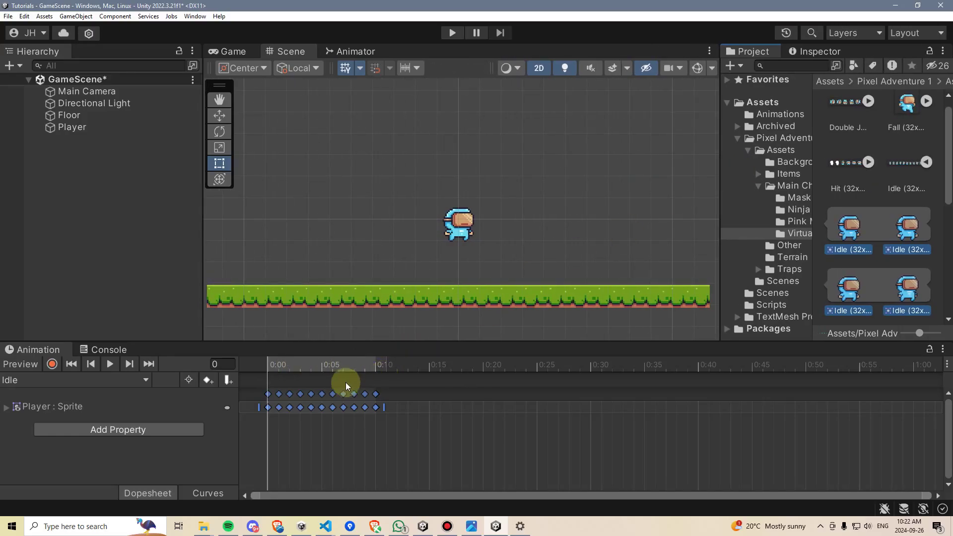
- Preview the Idle clip, stretch its keyframes out to 0:30, stop the preview, and enter Play Mode
click(111, 363)
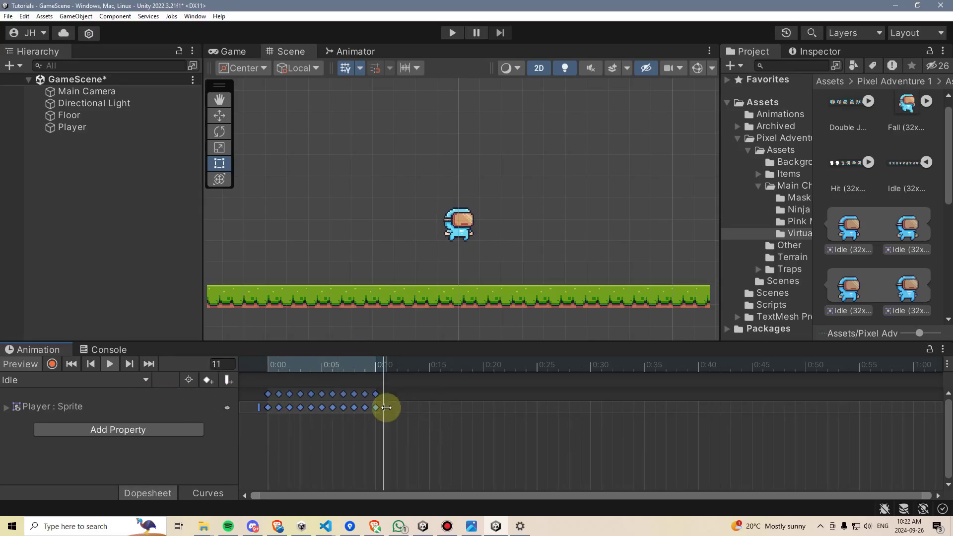
drag(385, 407, 600, 411)
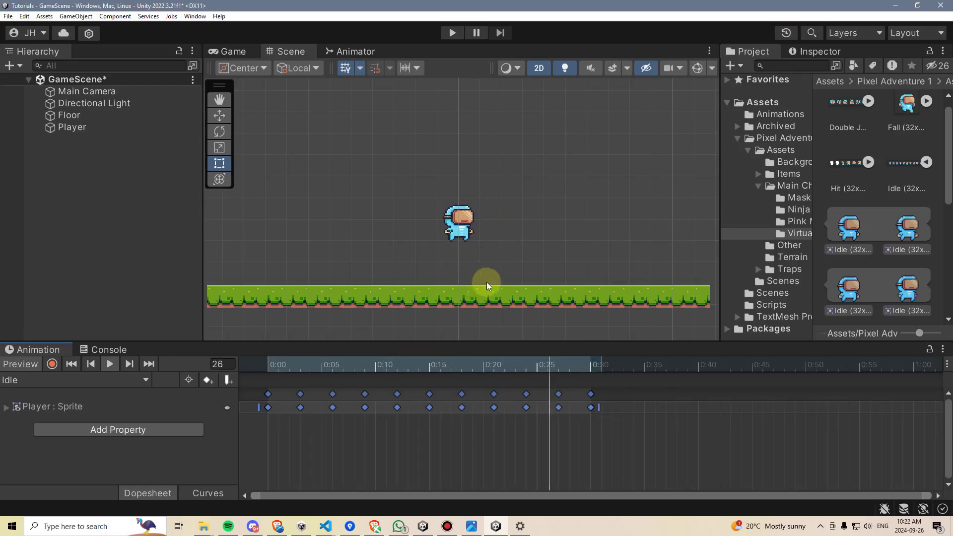
click(109, 364)
click(452, 33)
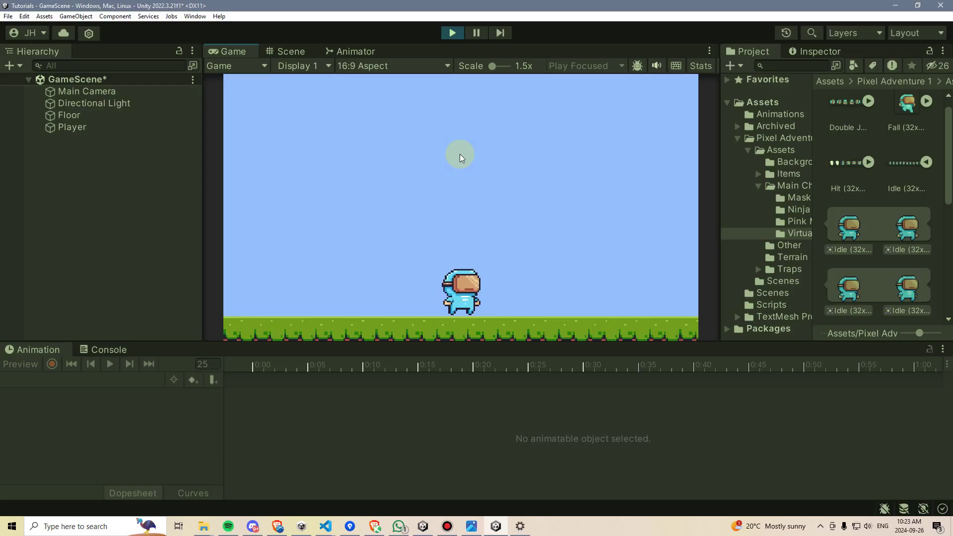
key(Right)
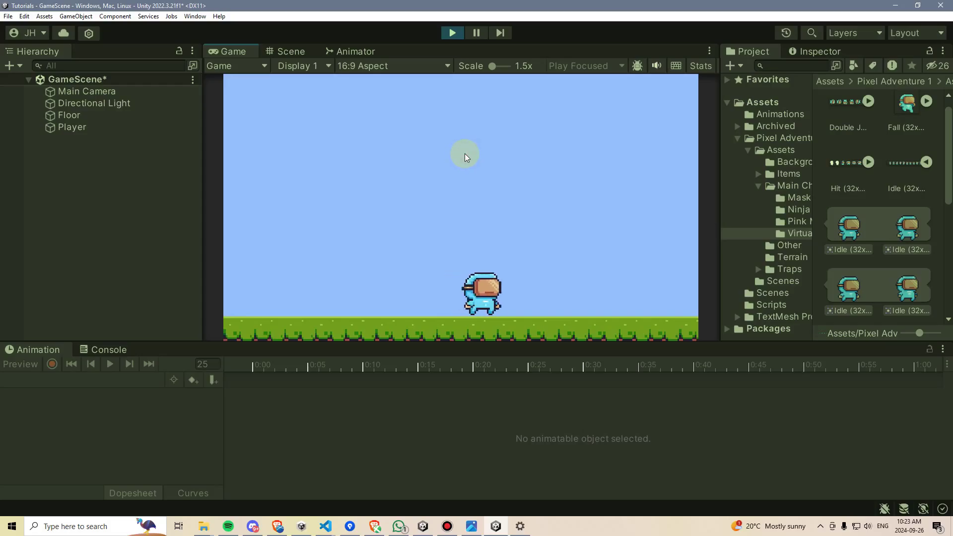
key(Left)
key(Right)
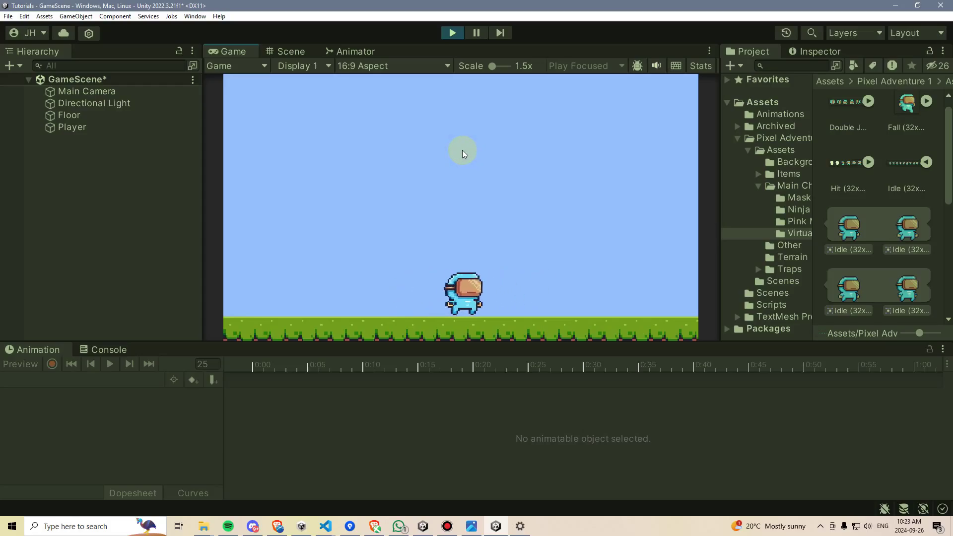
key(Left)
key(Right)
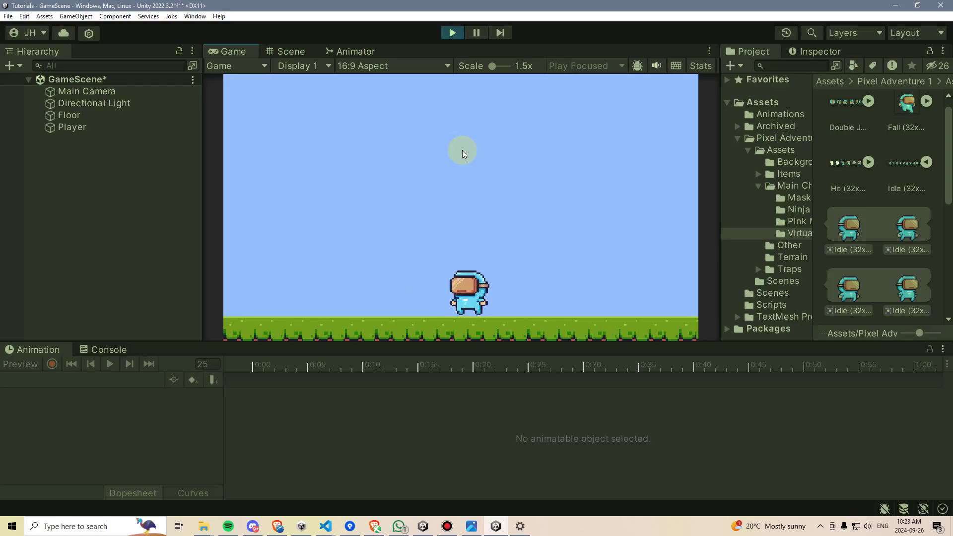
key(Left)
key(Right)
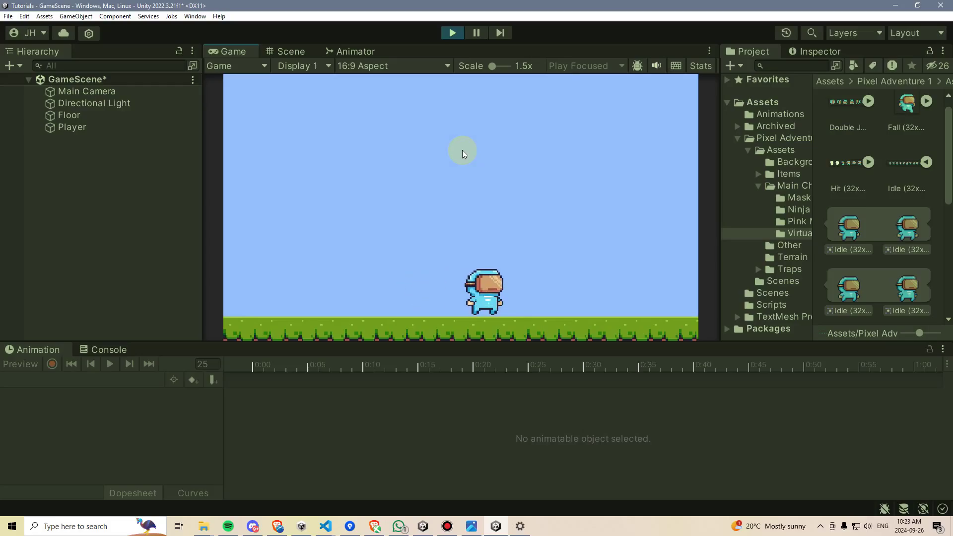
key(Left)
key(Right)
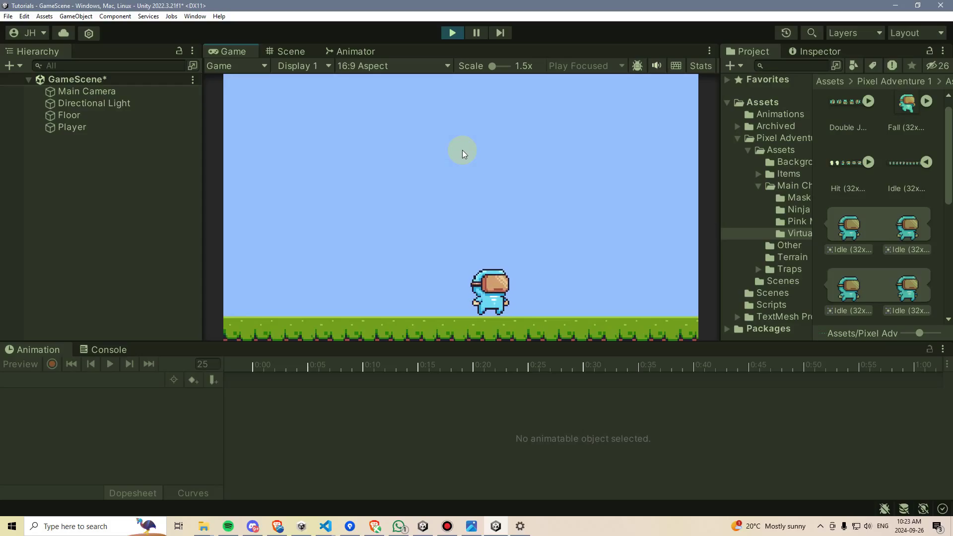
key(ctrl+p)
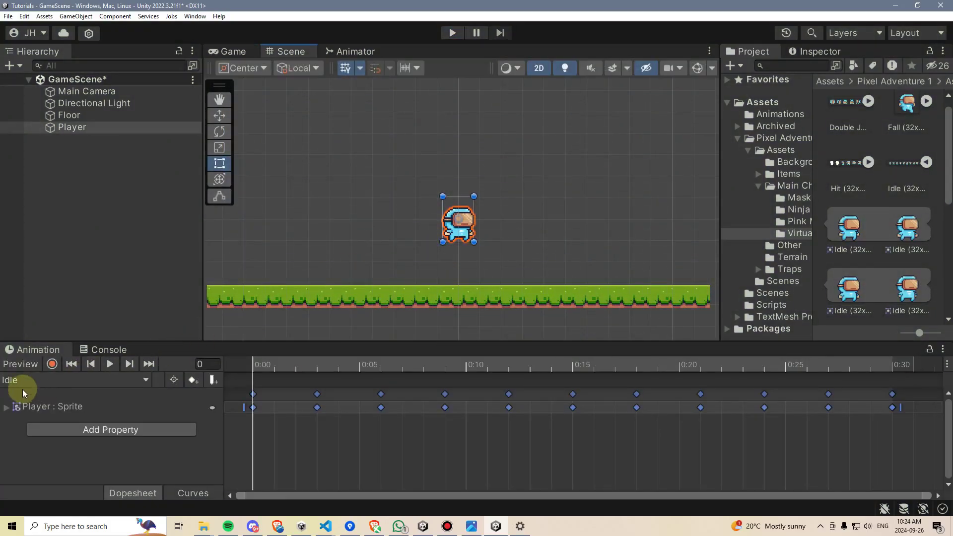
- Switch to the Run clip, drop all Run sprite frames into its timeline, and preview it
click(34, 385)
click(28, 403)
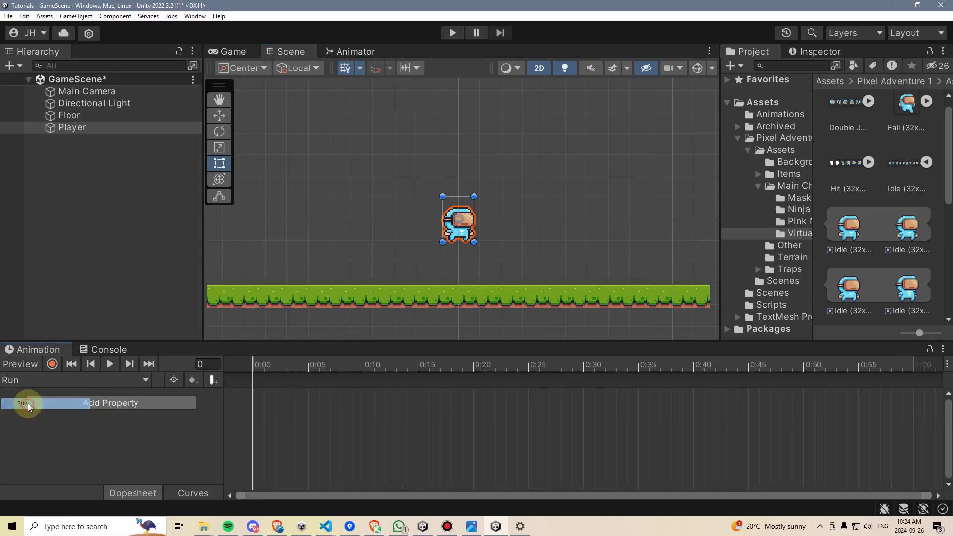
click(926, 163)
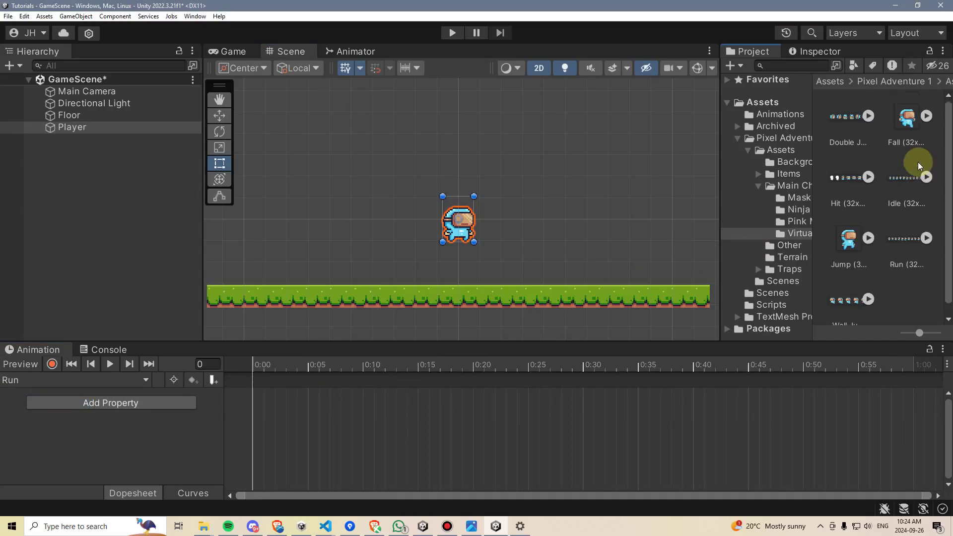
click(926, 237)
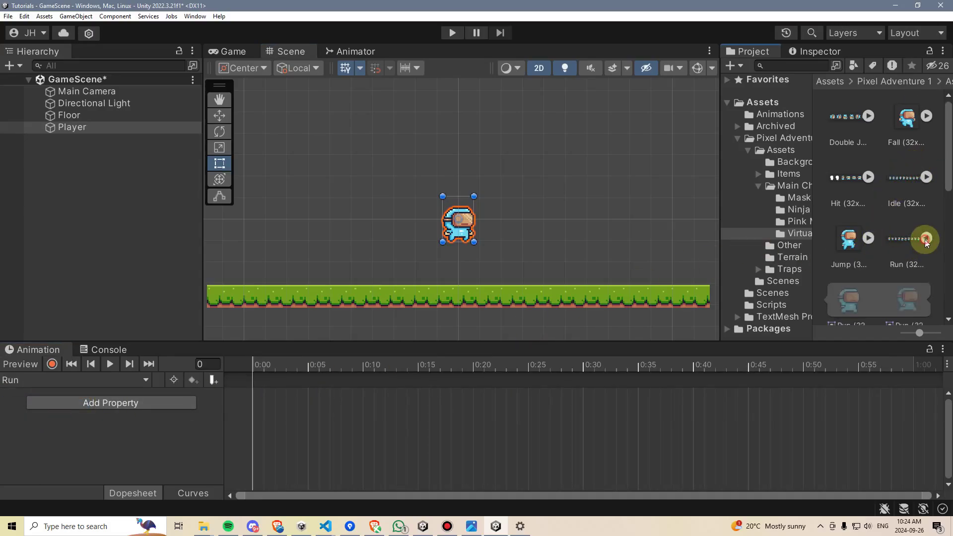
scroll(911, 236, down, 2)
scroll(888, 250, down, 5)
shift+click(911, 251)
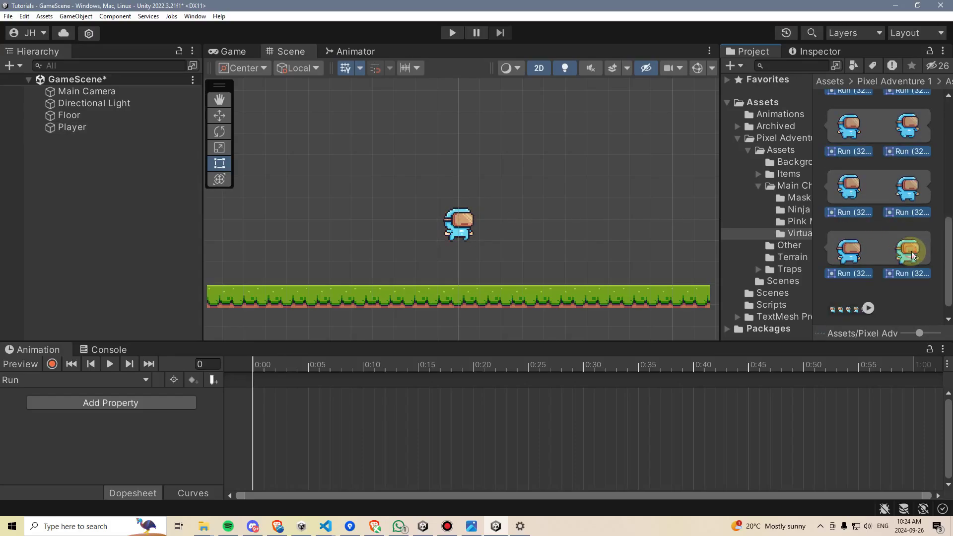
drag(739, 278, 591, 405)
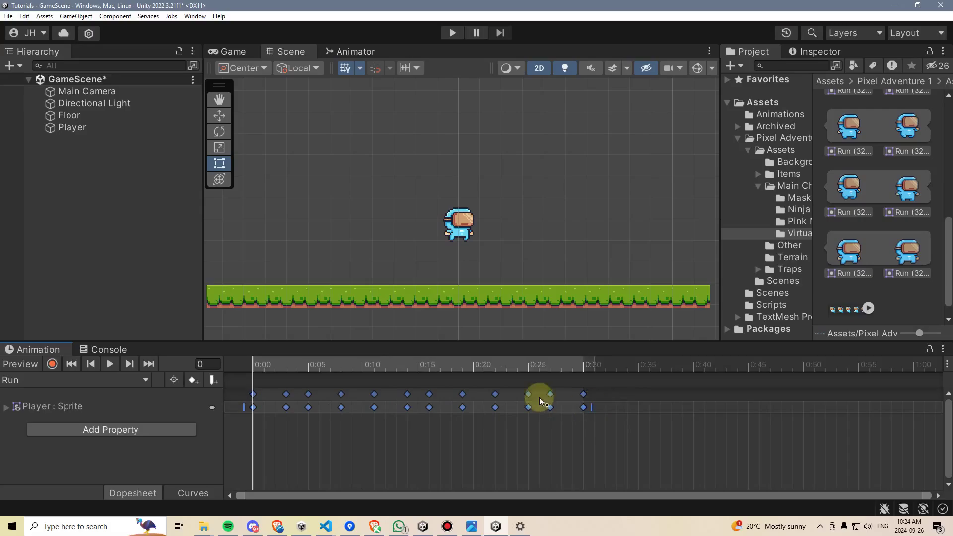
click(113, 363)
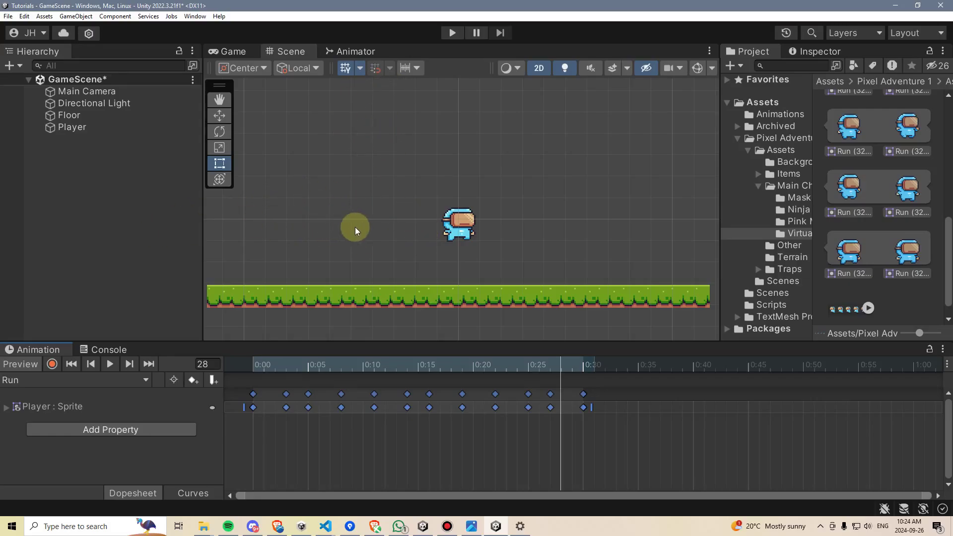
- Show the Animator graph with the Project browser docked at the bottom, nudging Idle left
click(362, 52)
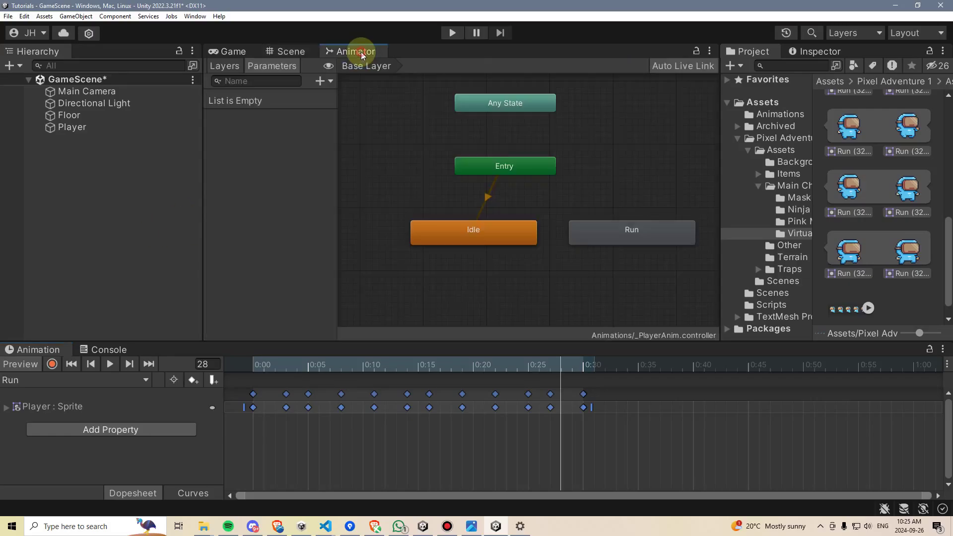
drag(746, 52, 34, 355)
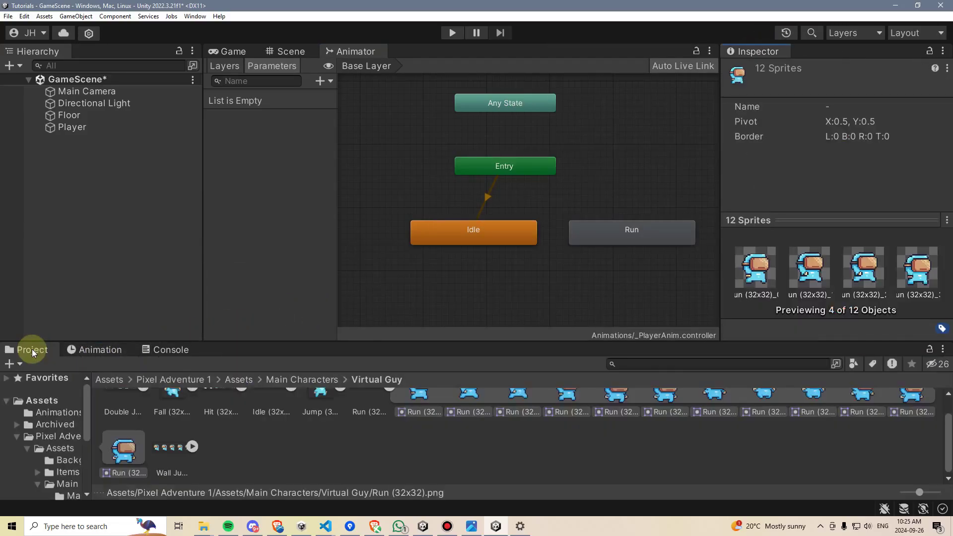
click(612, 231)
drag(528, 233, 515, 233)
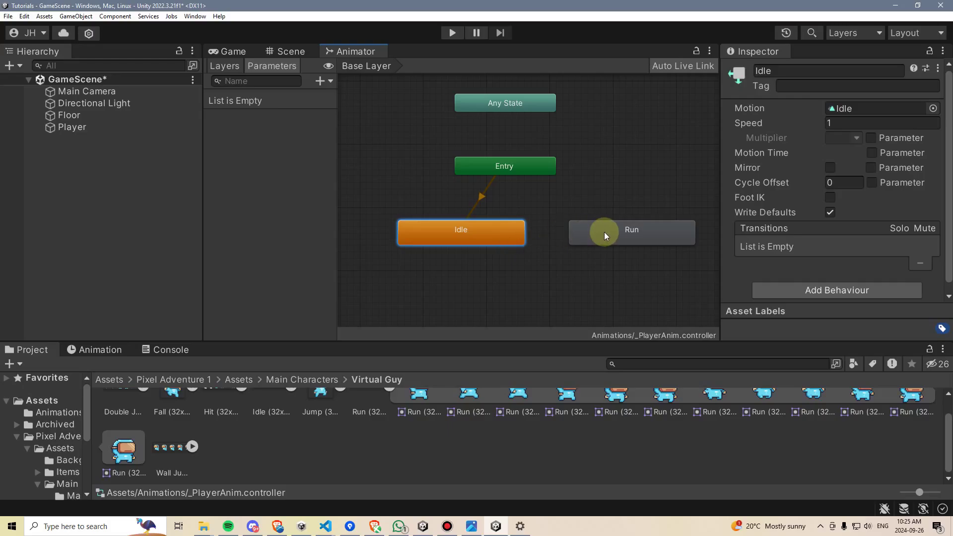
- Add a Bool parameter named isRunning to the controller
click(323, 81)
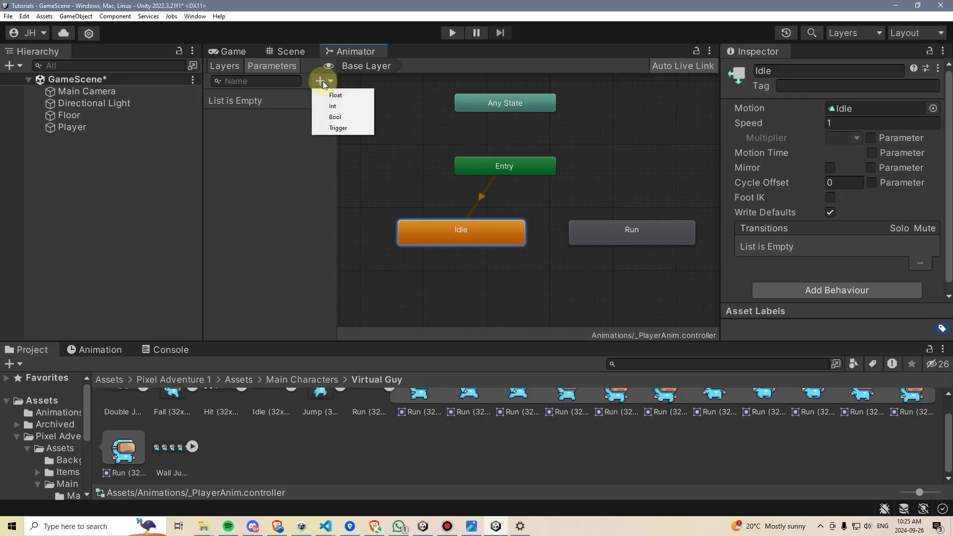
click(345, 117)
text(isRunning)
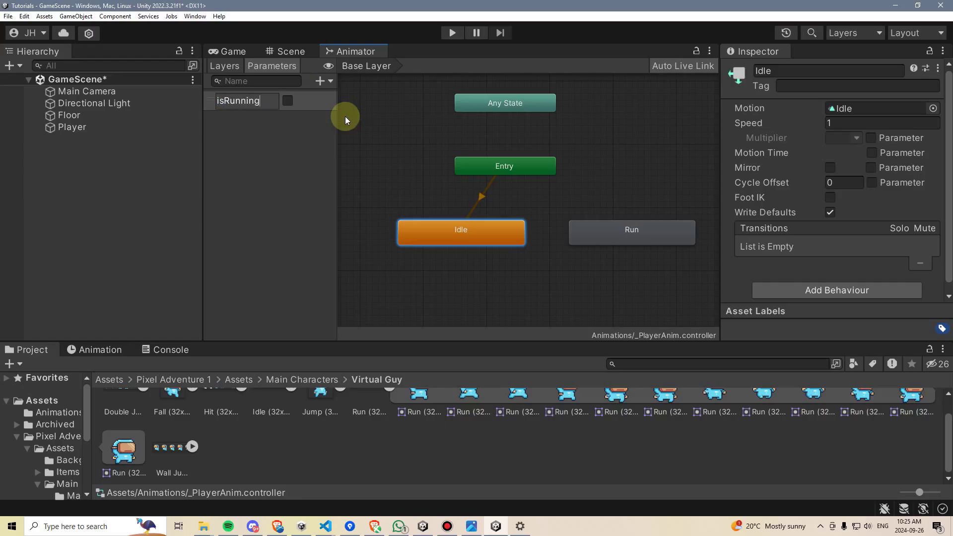
key(Return)
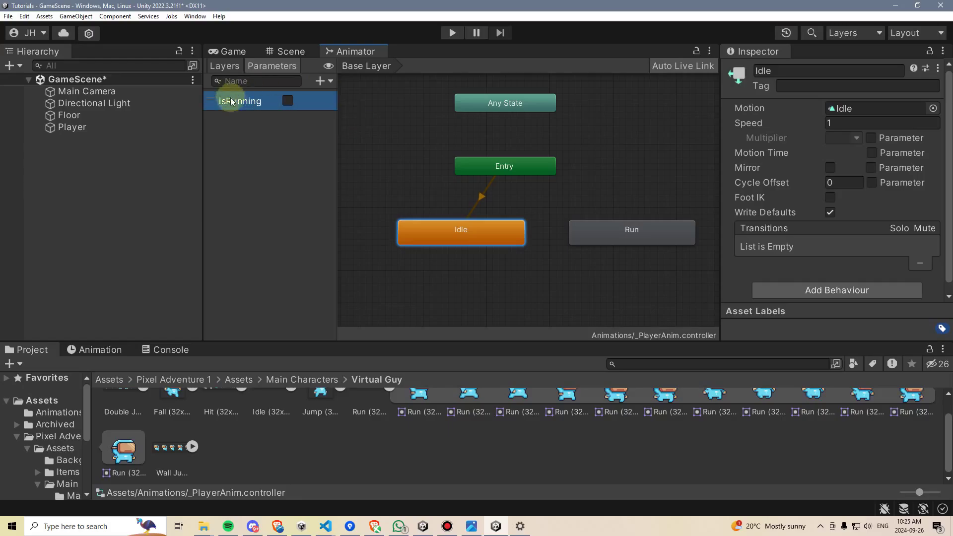
click(490, 233)
- Create a transition from the Idle state to the Run state, nudging both states into place
drag(489, 231, 483, 232)
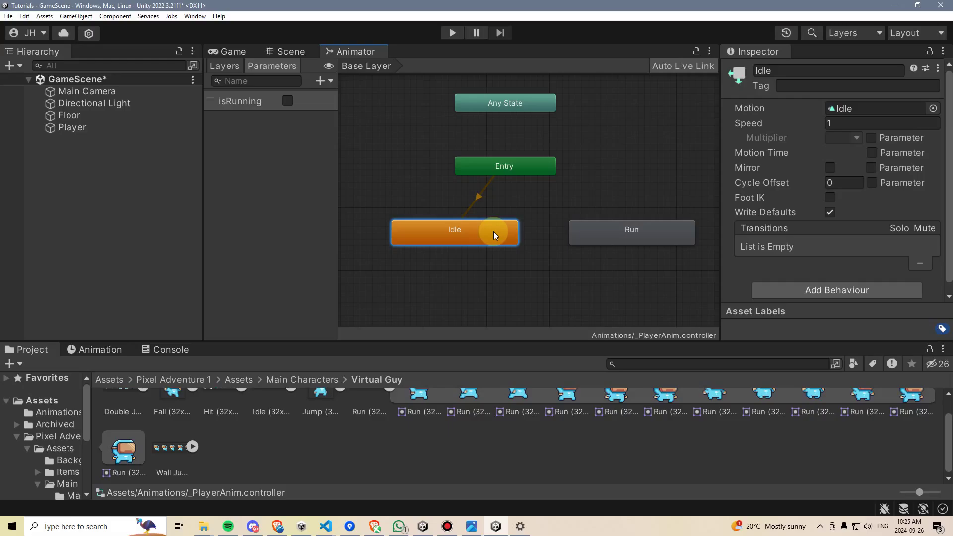
right_click(493, 231)
click(513, 239)
click(578, 233)
click(597, 236)
drag(598, 236, 603, 239)
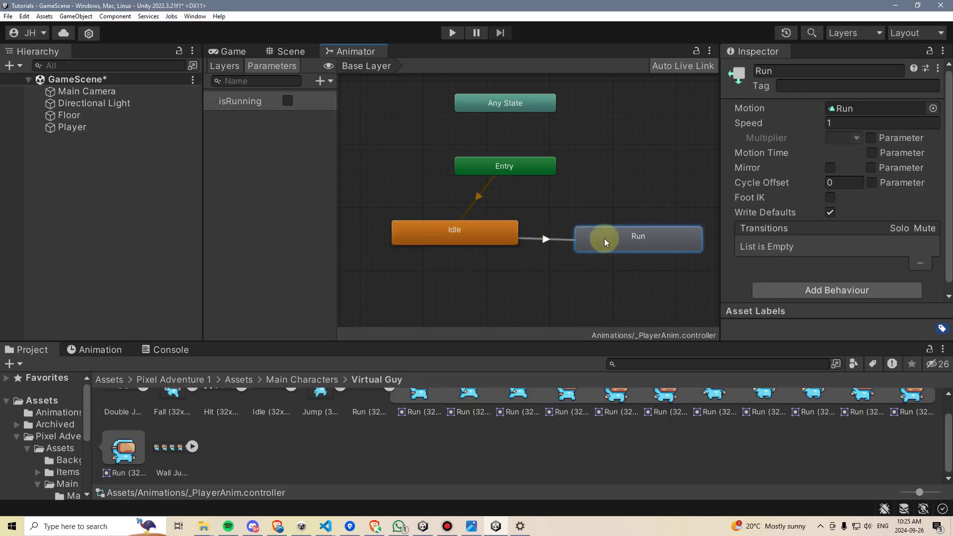
- Disable Has Exit Time on the Idle → Run transition
click(545, 237)
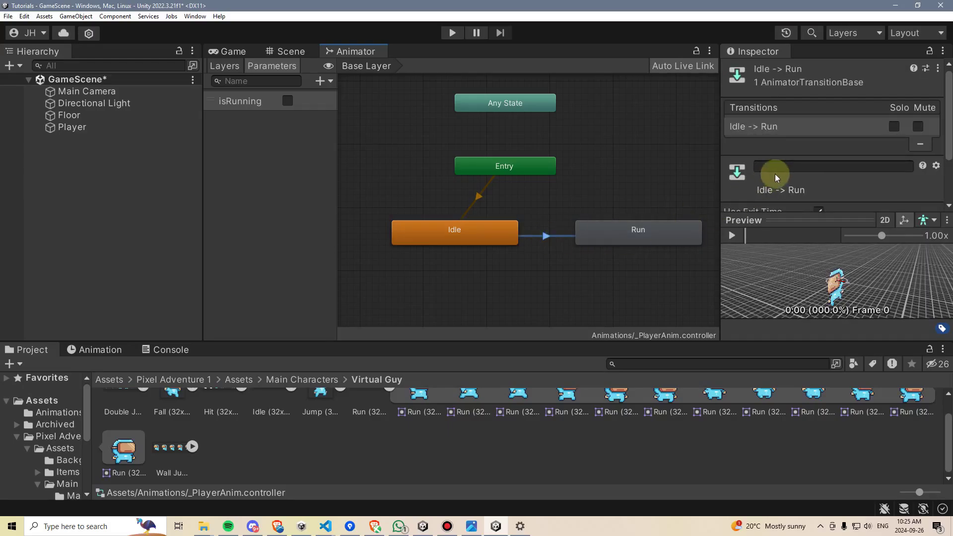
drag(795, 255, 797, 293)
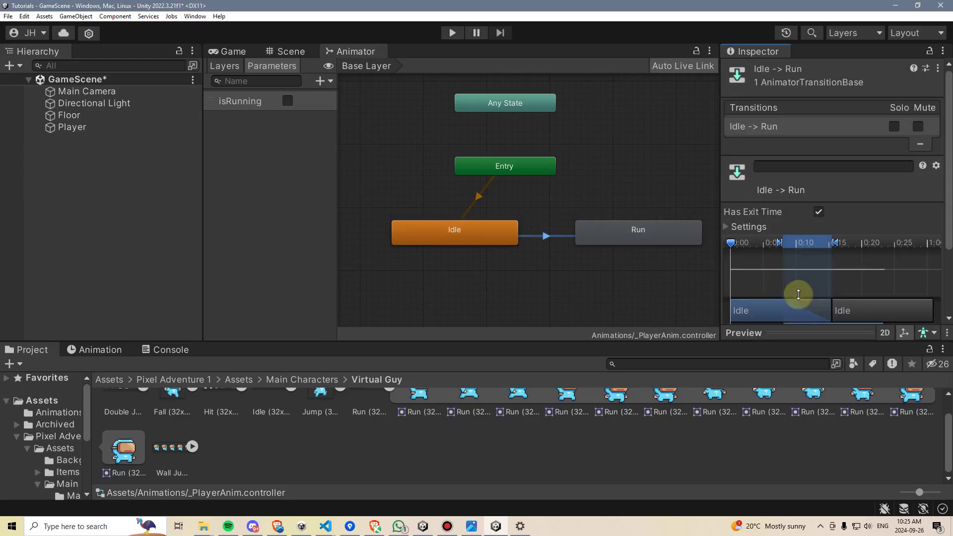
click(810, 242)
scroll(817, 198, down, 2)
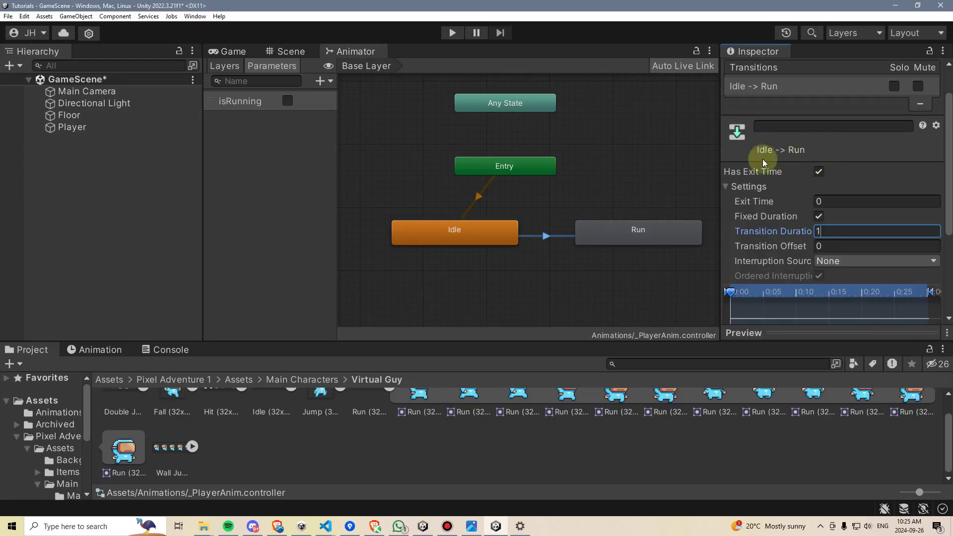
click(818, 172)
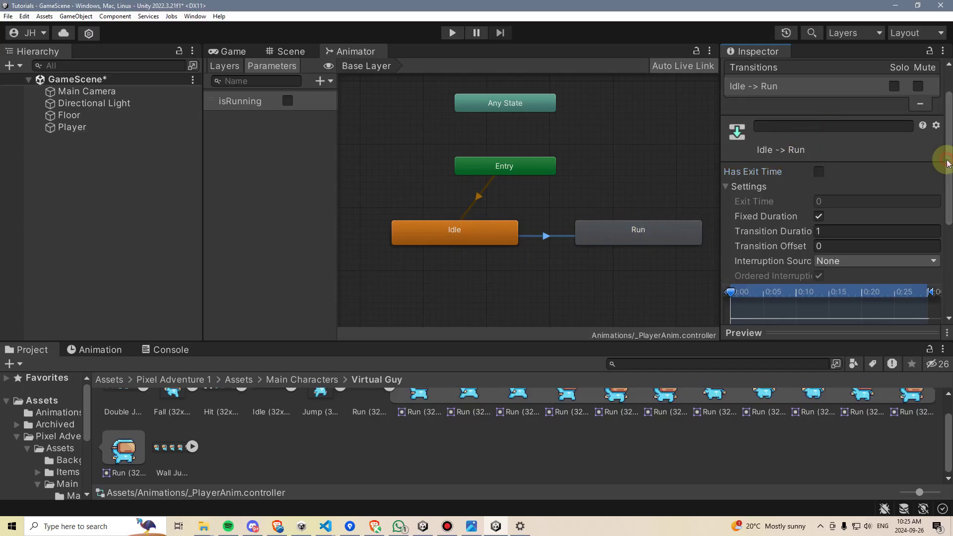
- Add an isRunning = true condition to the Idle → Run transition
drag(948, 164, 948, 182)
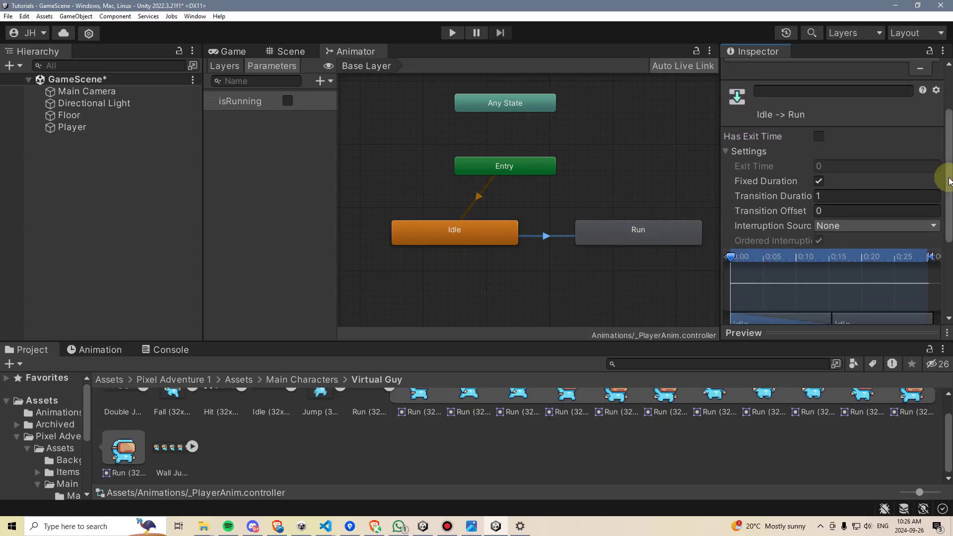
click(727, 150)
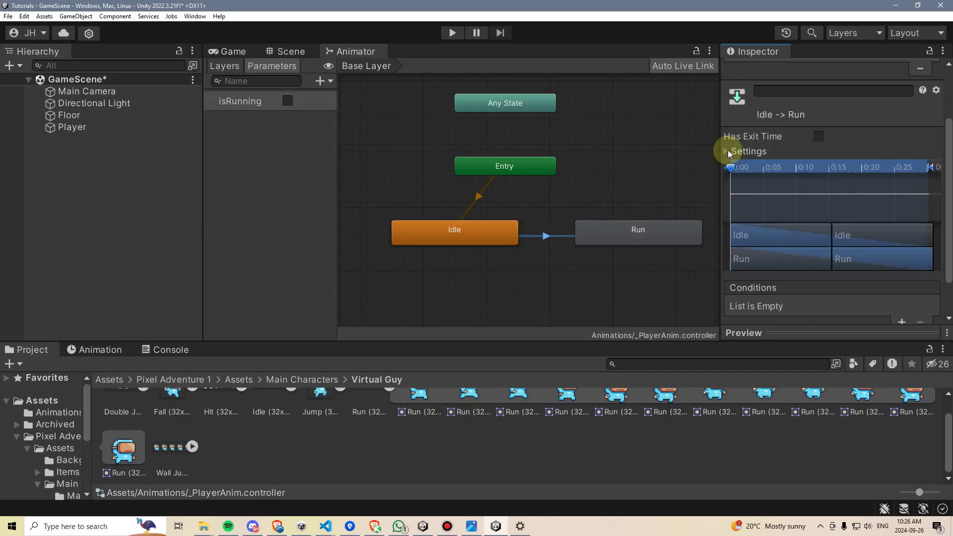
scroll(886, 288, down, 2)
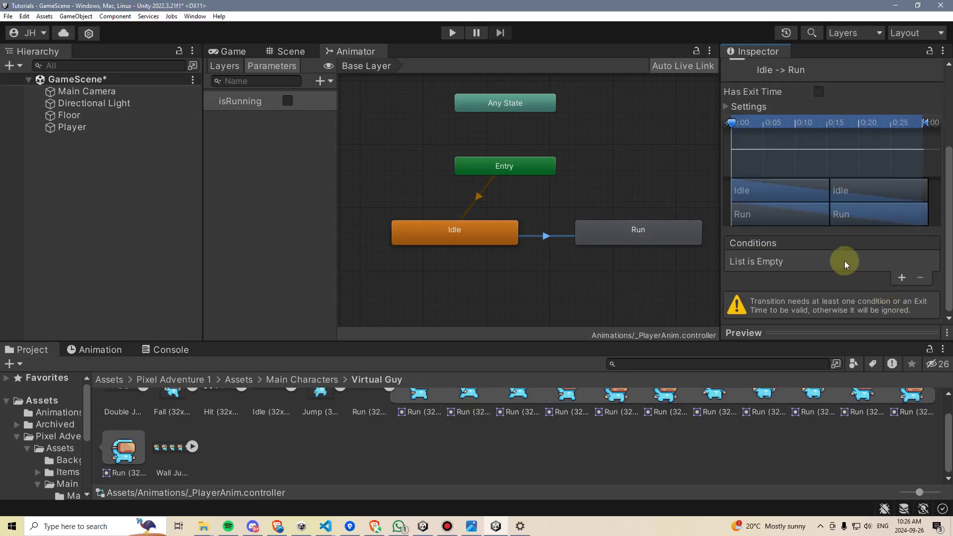
click(900, 277)
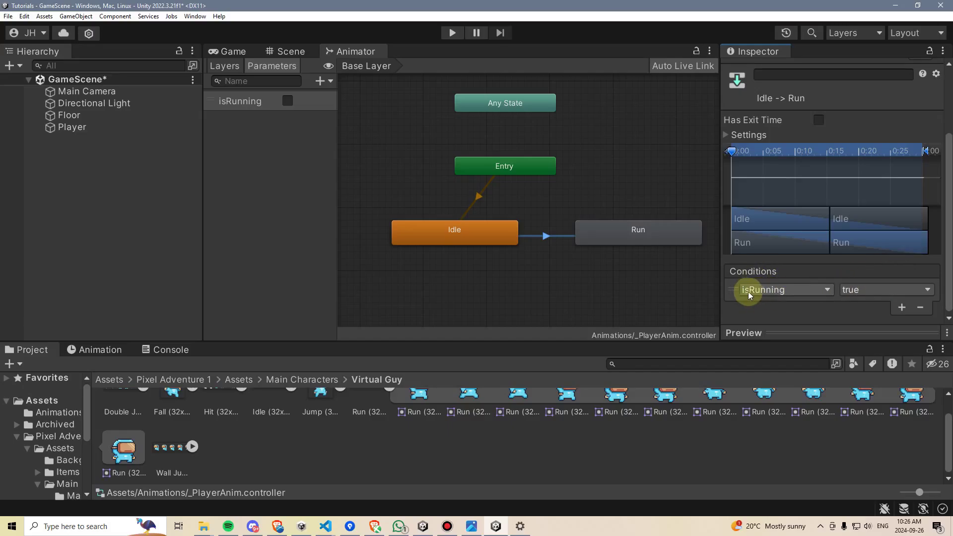
click(623, 231)
- Create a transition from the Run state back to the Idle state
right_click(629, 232)
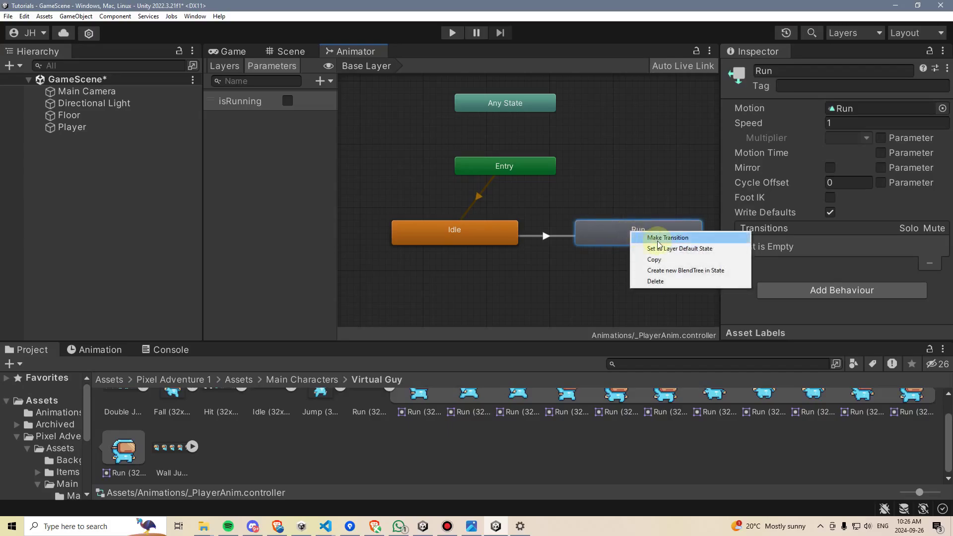
click(659, 238)
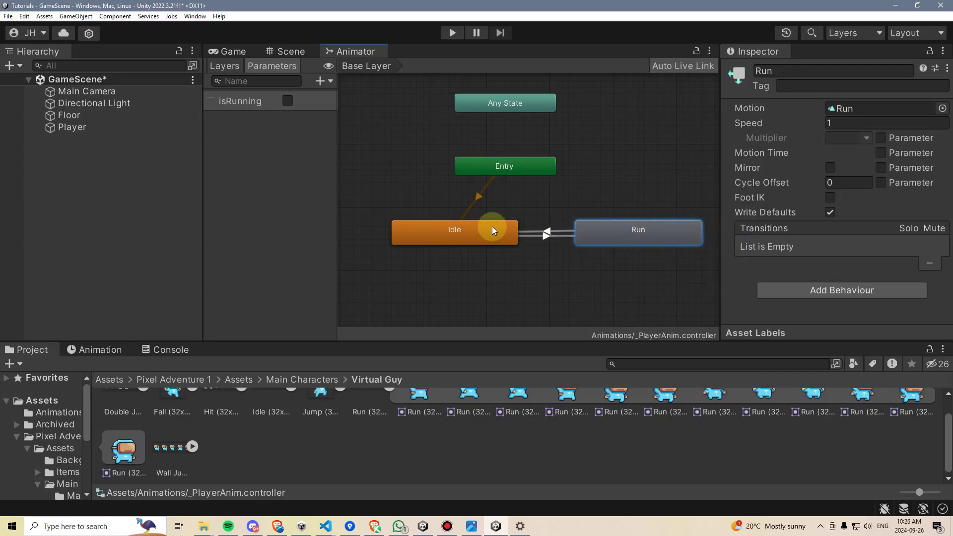
click(492, 226)
click(550, 229)
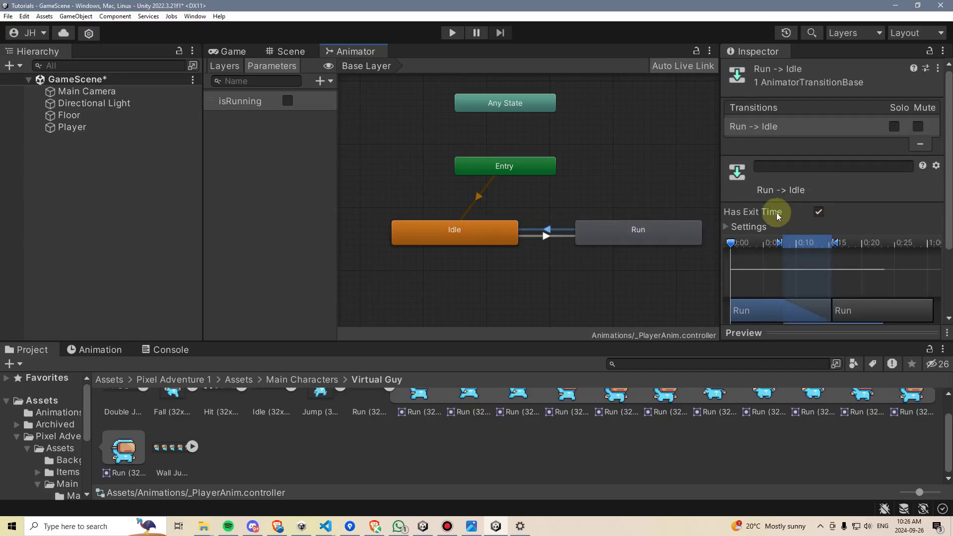
- Set the Run → Idle transition duration to 0 and disable Has Exit Time
click(786, 226)
click(857, 237)
text(1)
key(Tab)
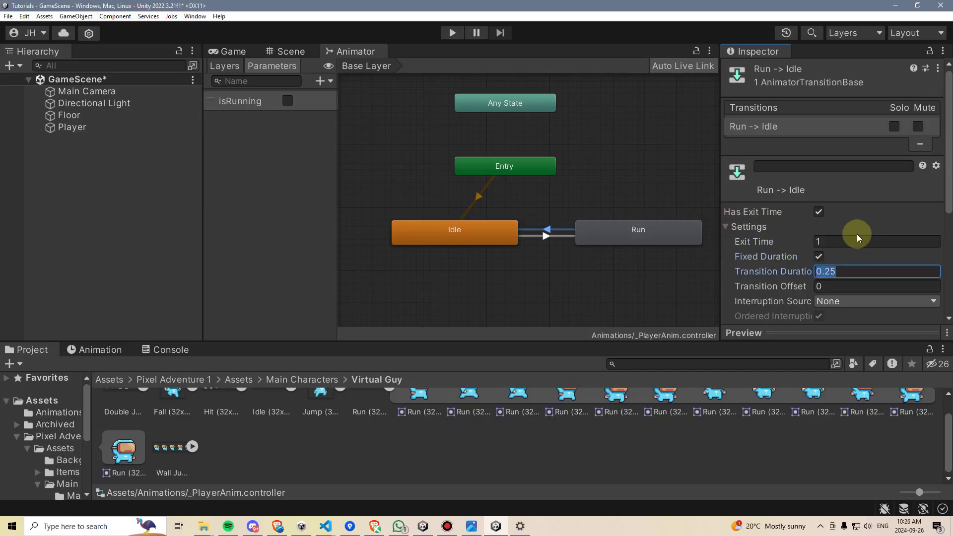
text(0)
click(801, 212)
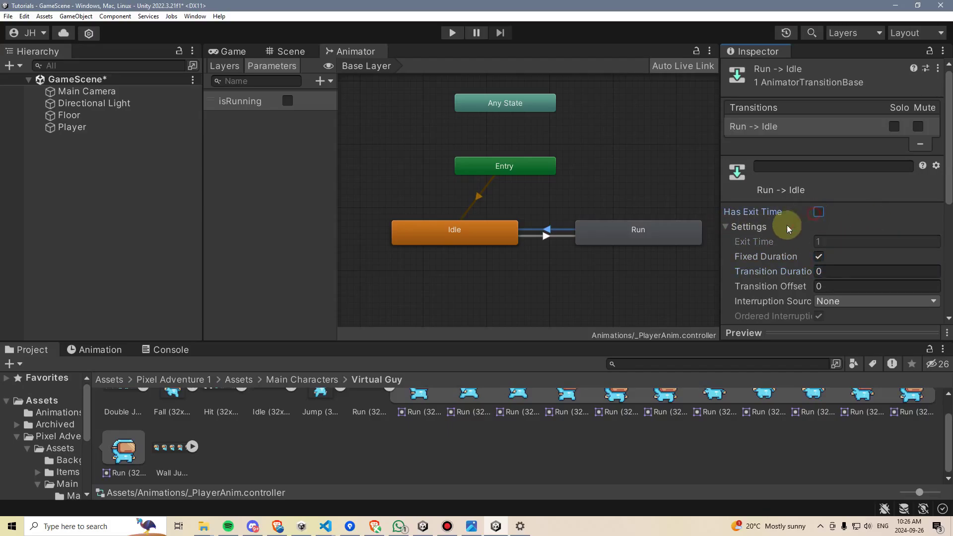
click(727, 227)
- Add an isRunning = false condition to the Run → Idle transition
scroll(764, 214, down, 2)
scroll(901, 279, down, 4)
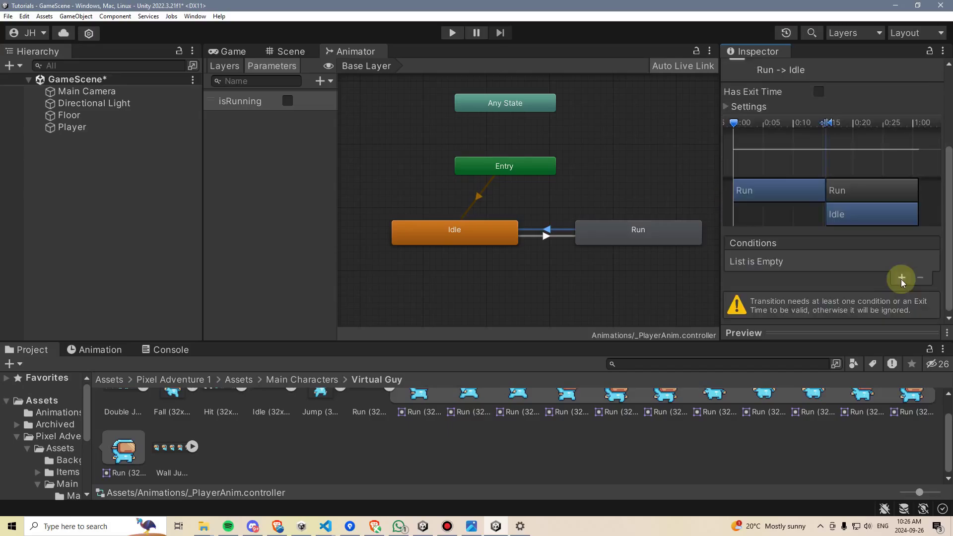
click(901, 278)
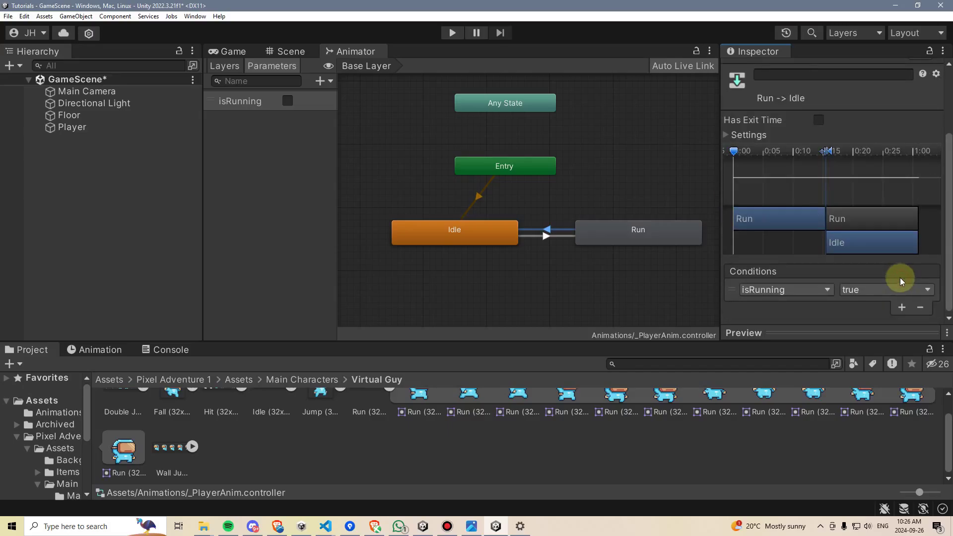
click(868, 287)
click(868, 313)
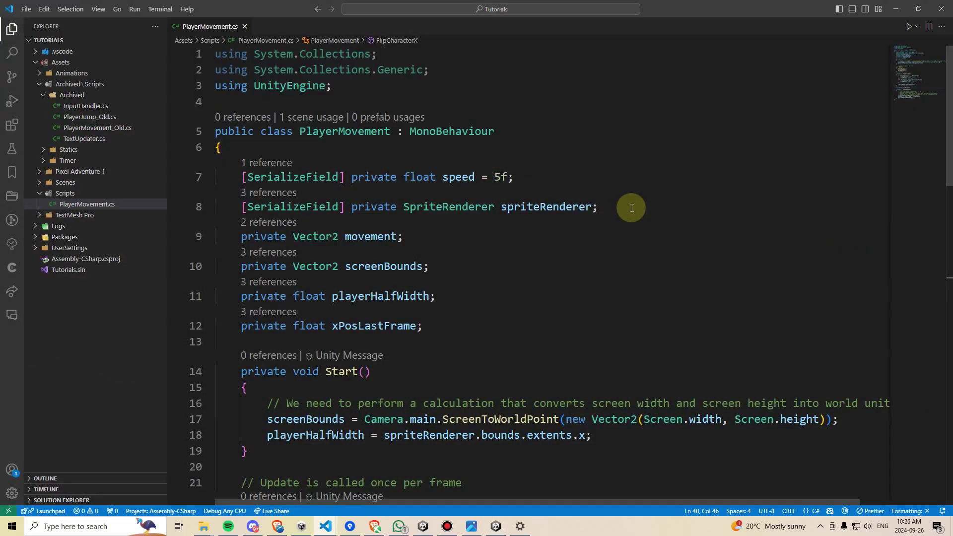
- Add '[SerializeField] private Animator _animator;' below the spriteRenderer field
click(631, 207)
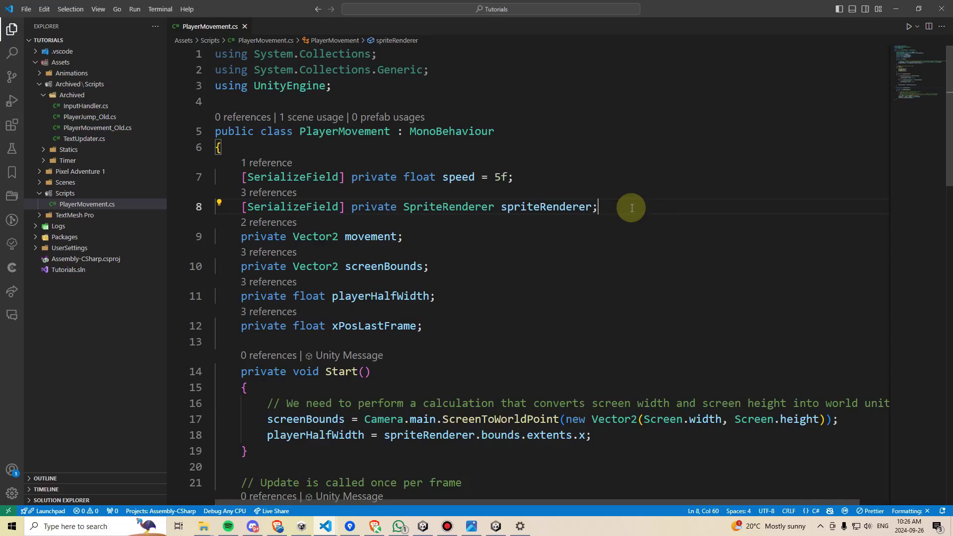
key(Return)
text([SerializeField] )
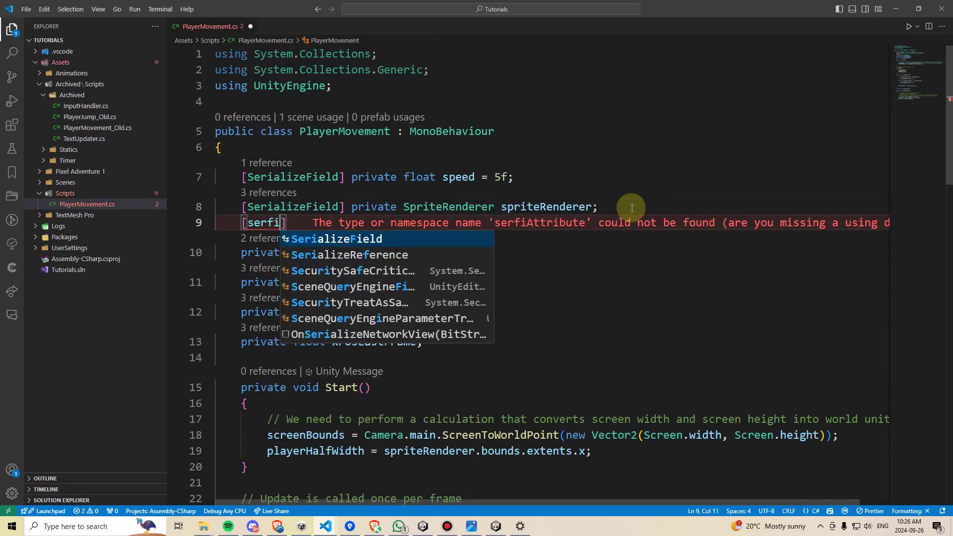
text(private )
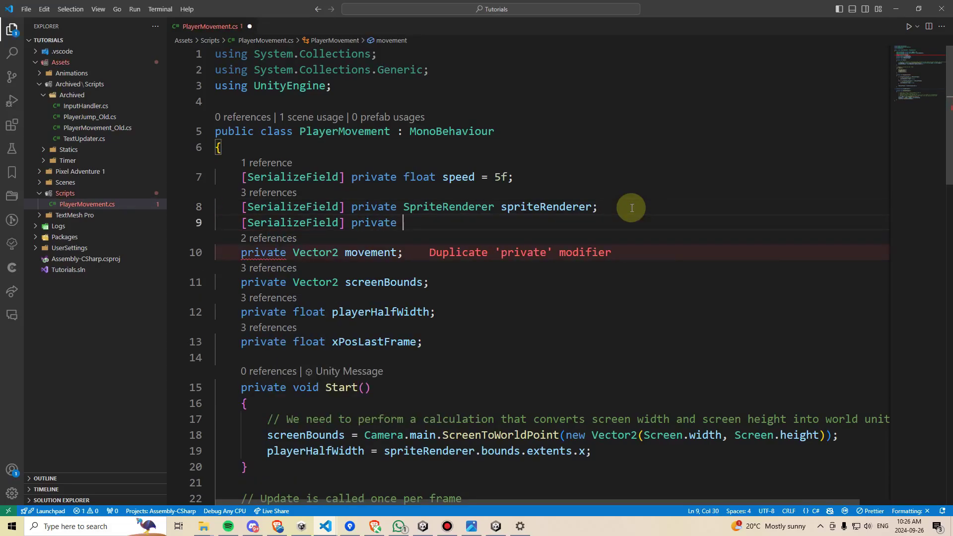
text(Animator _a)
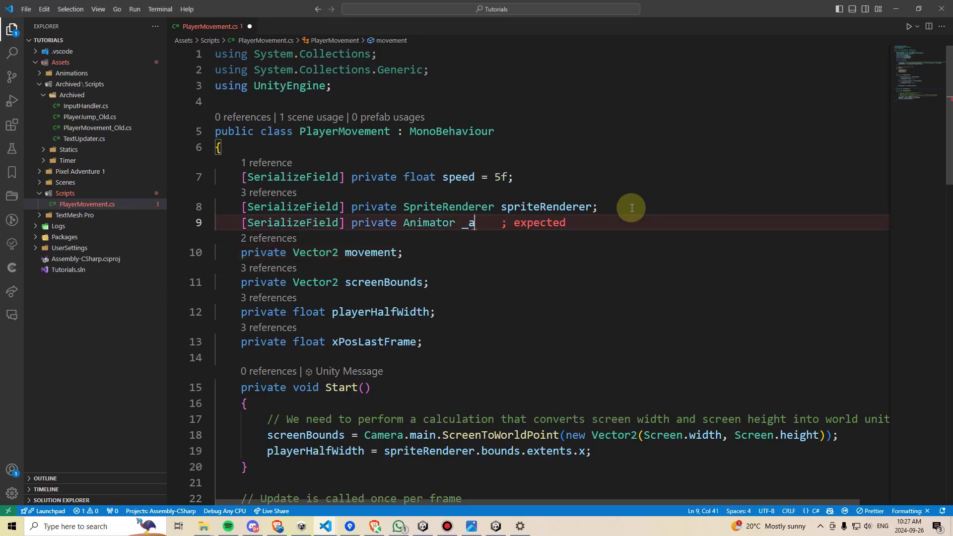
text(nimator;)
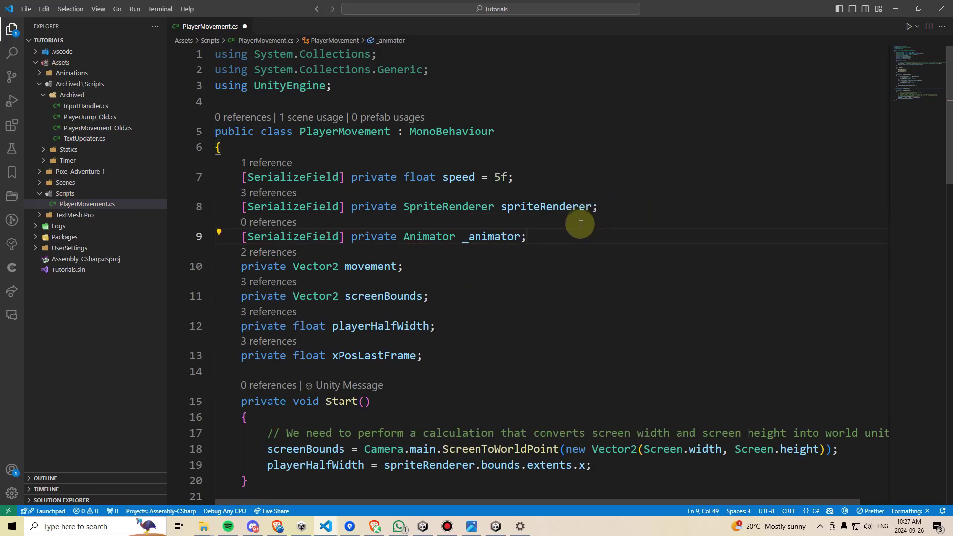
- Add an 'if (input != 0){' block after the Translate call in HandleMovement
scroll(590, 219, down, 12)
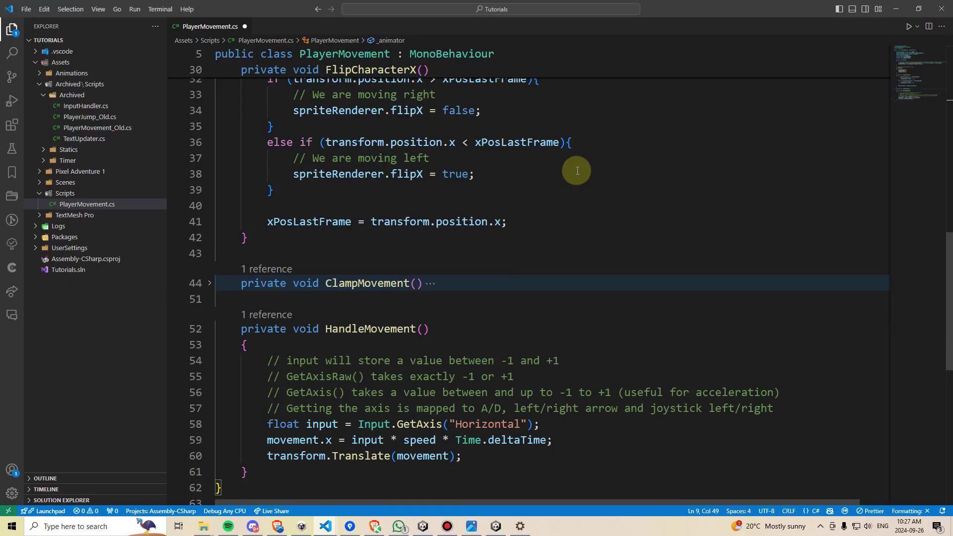
scroll(489, 353, down, 1)
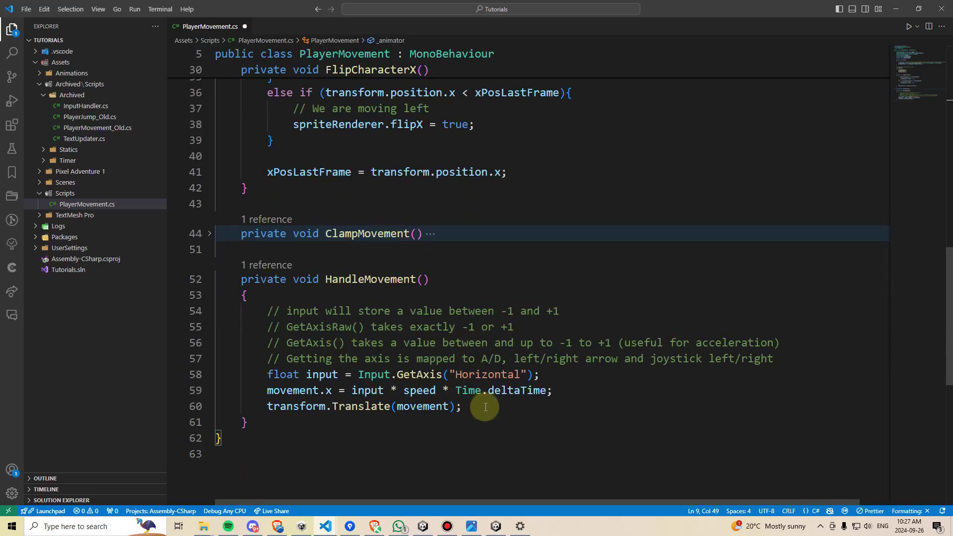
click(511, 403)
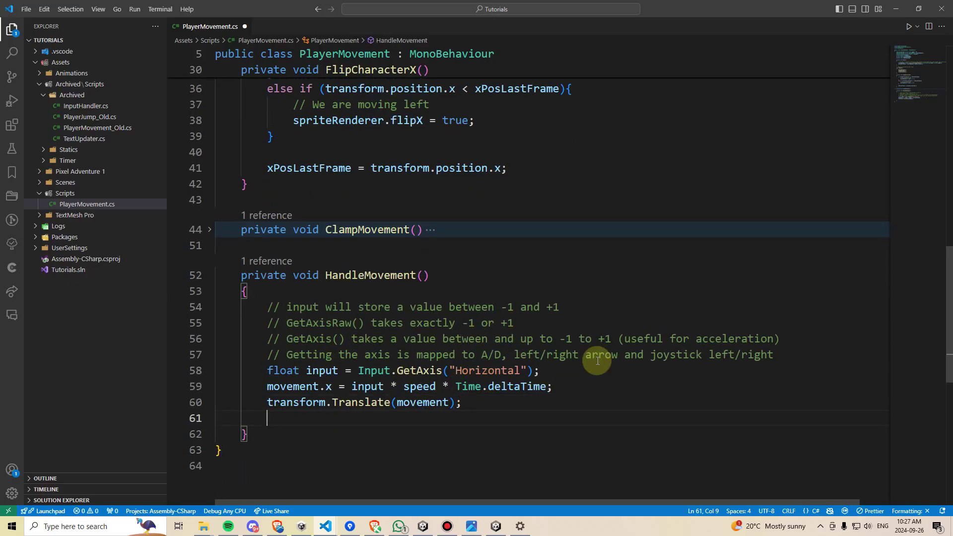
key(Return)
text(if )
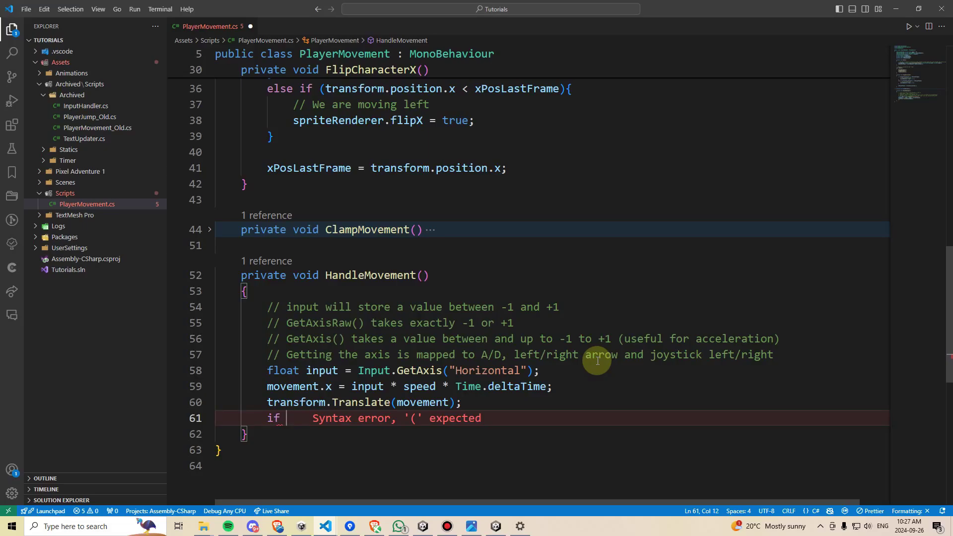
text((input !)
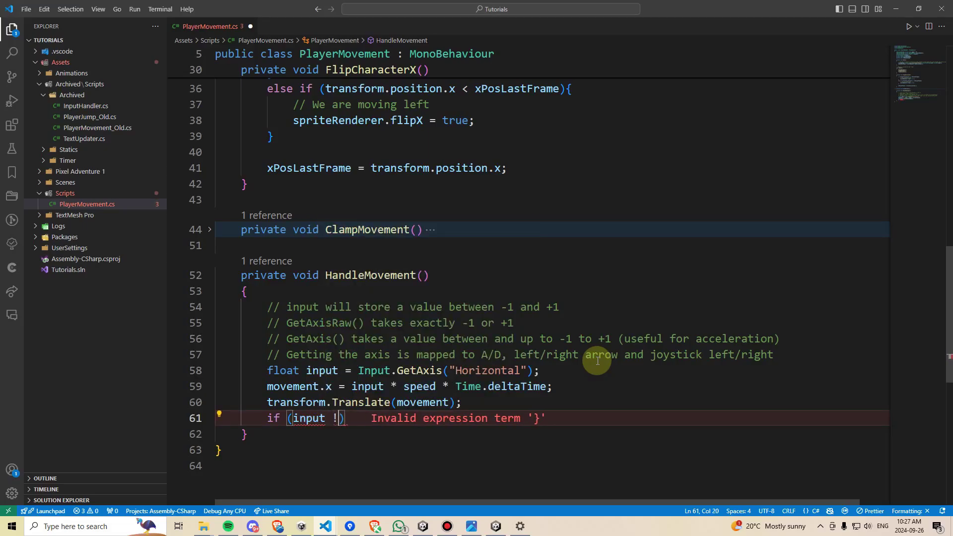
text(= 0){)
key(Return)
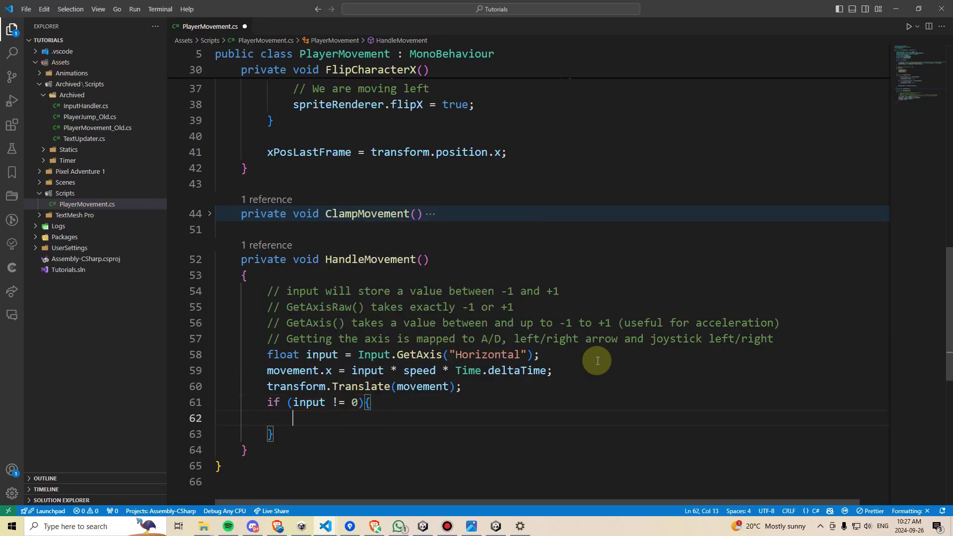
- Inside the if block, write '_animator.SetBool("isRunning", true);'
drag(540, 354, 358, 354)
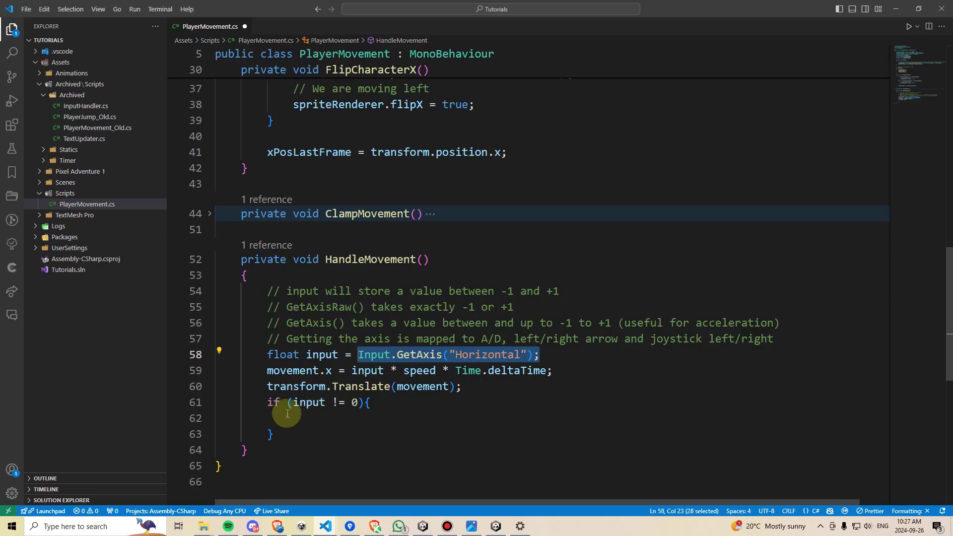
click(336, 420)
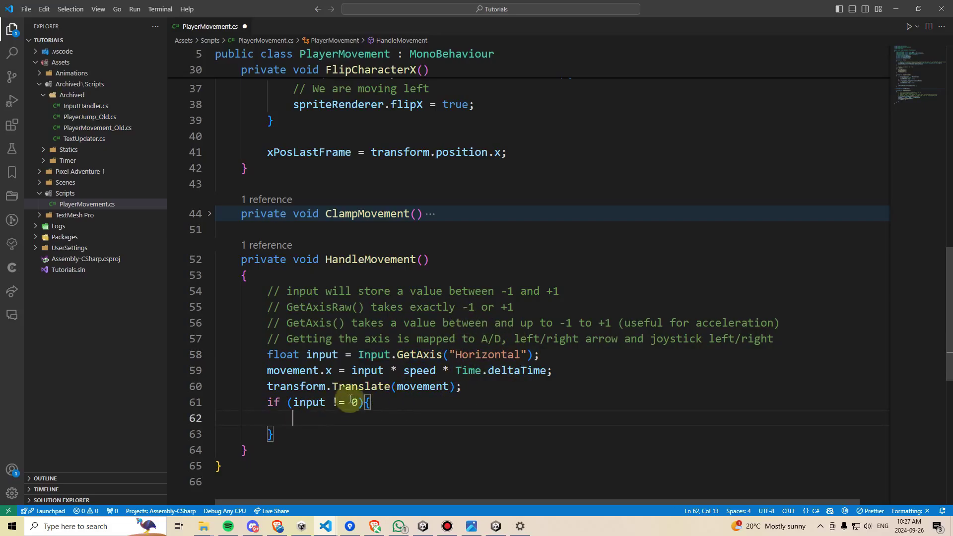
mouse_move(419, 356)
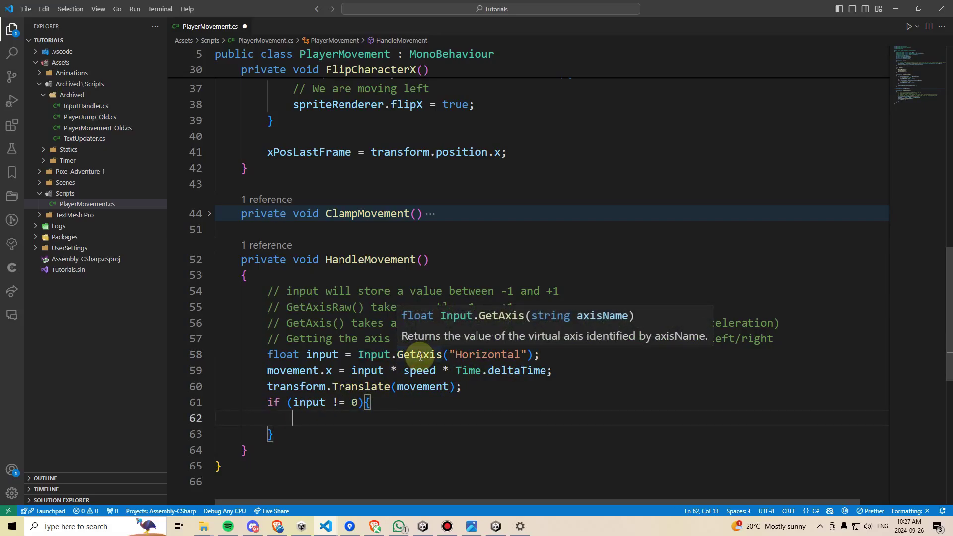
text(_anima)
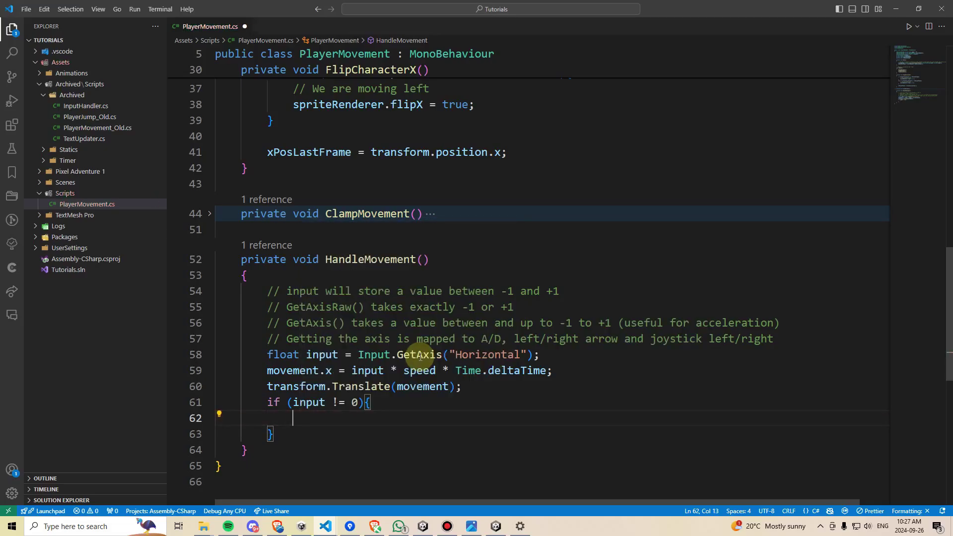
text(t)
key(Tab)
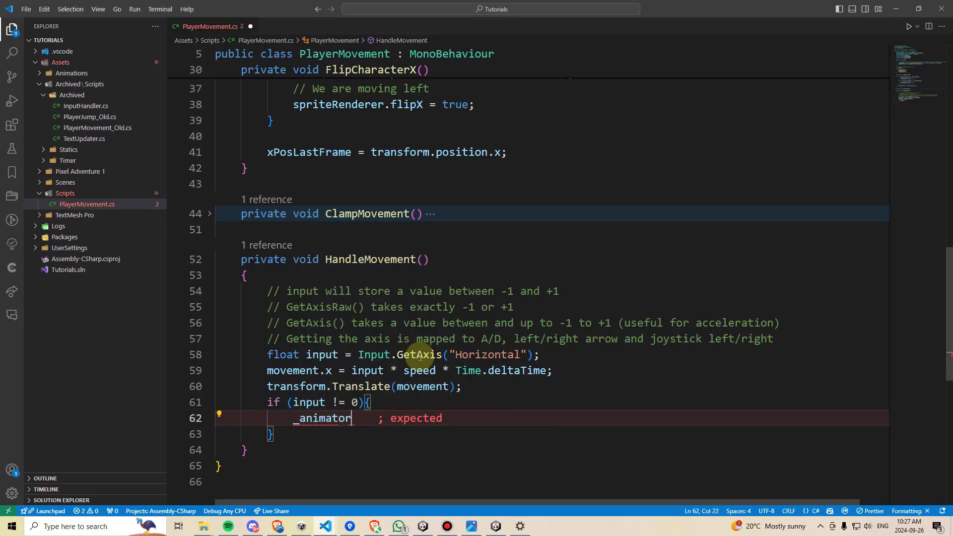
text(.setboo)
key(Tab)
text(()
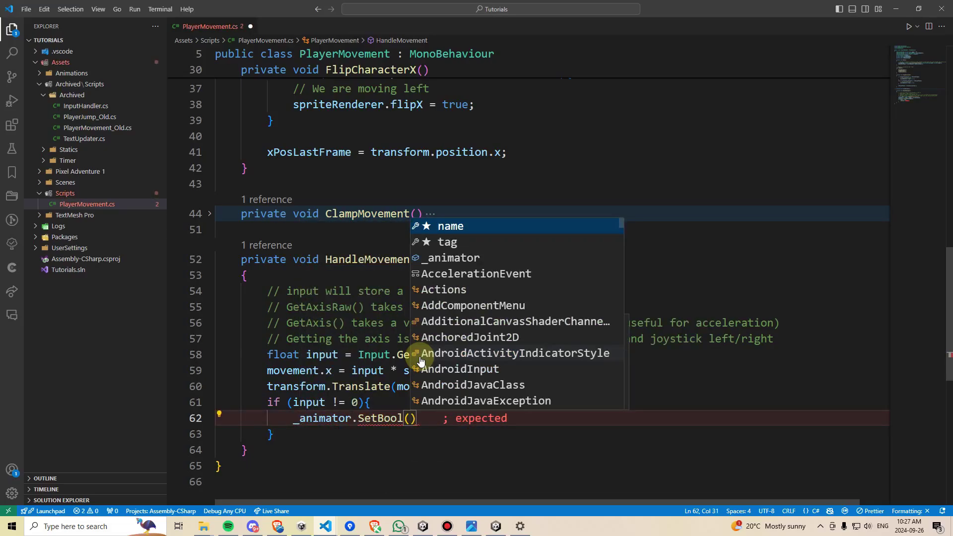
text(")
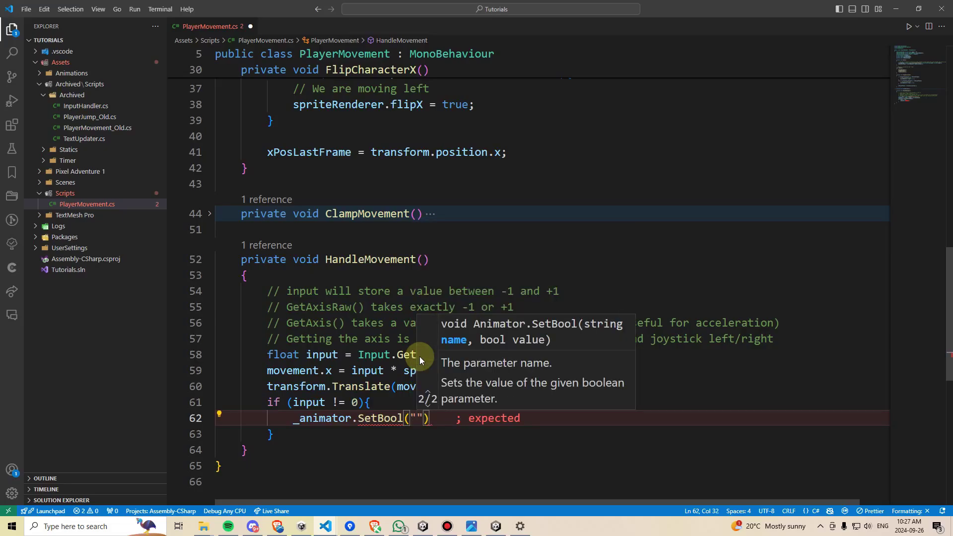
text(isRunning)
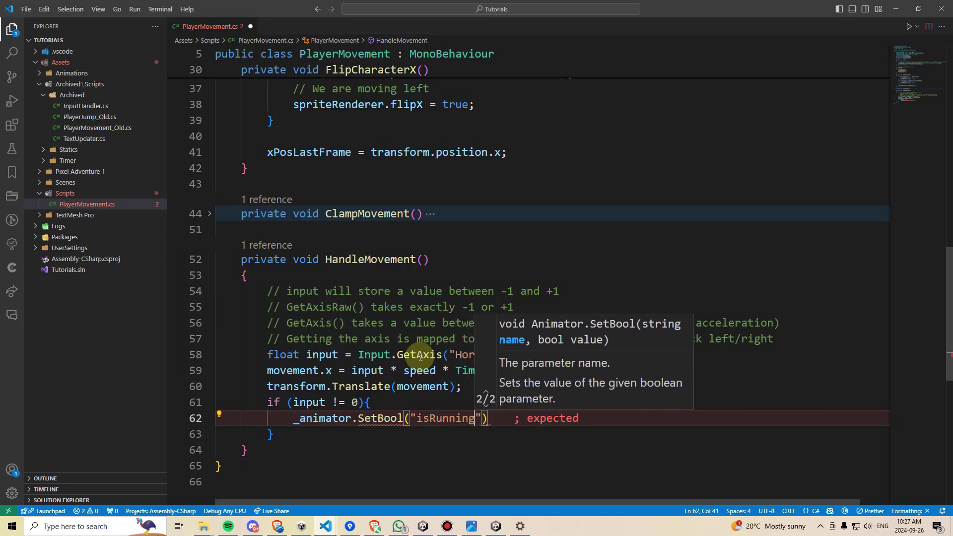
text(")
text(, true))
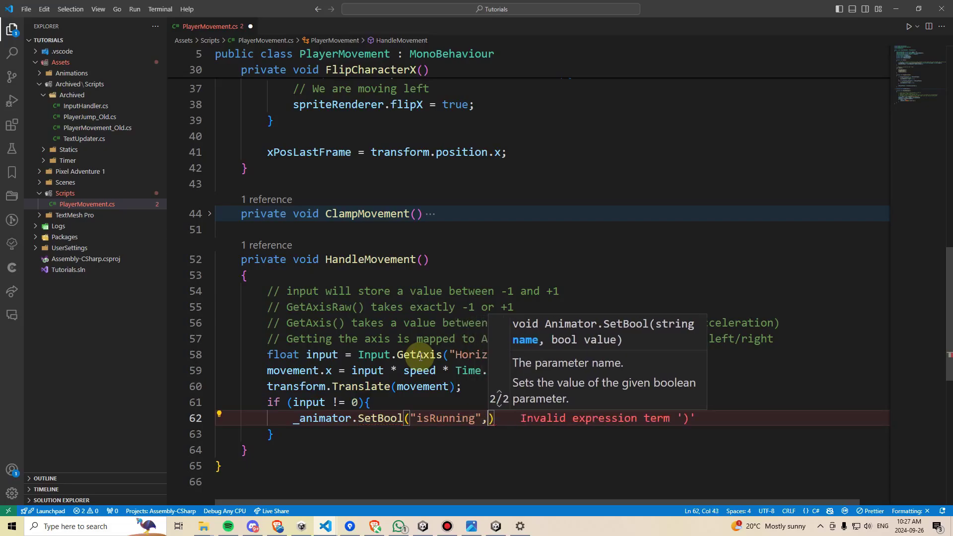
text(;)
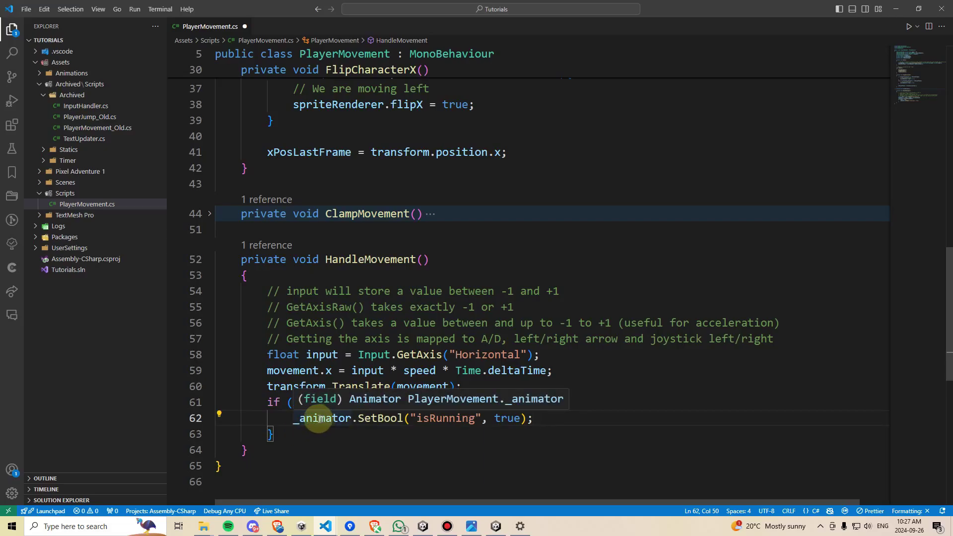
click(314, 419)
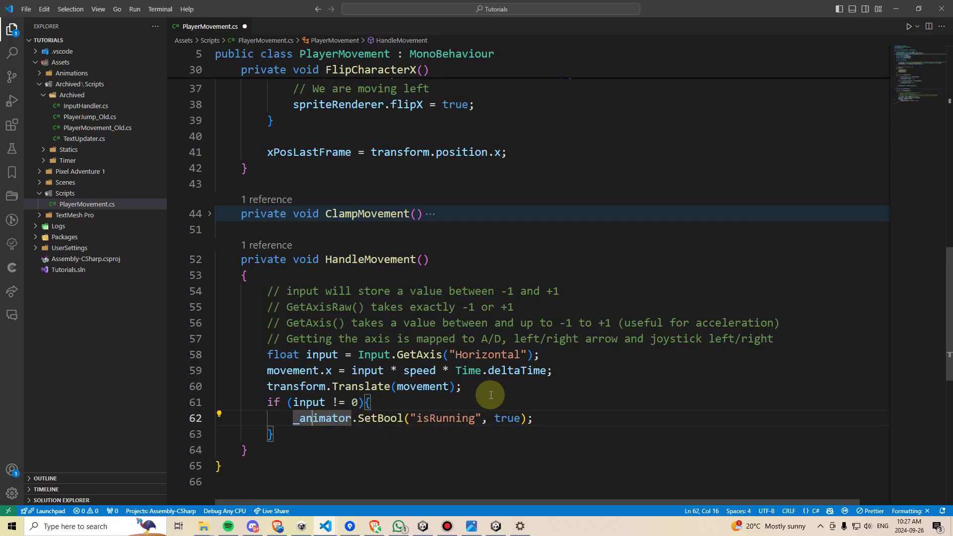
- Rename the _animator field to animator throughout the file
key(F2)
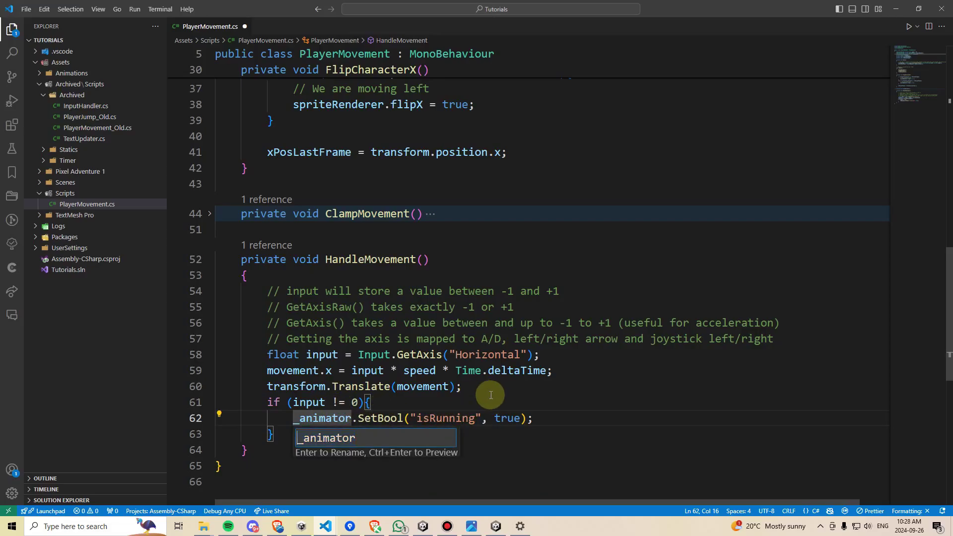
key(Delete)
key(Return)
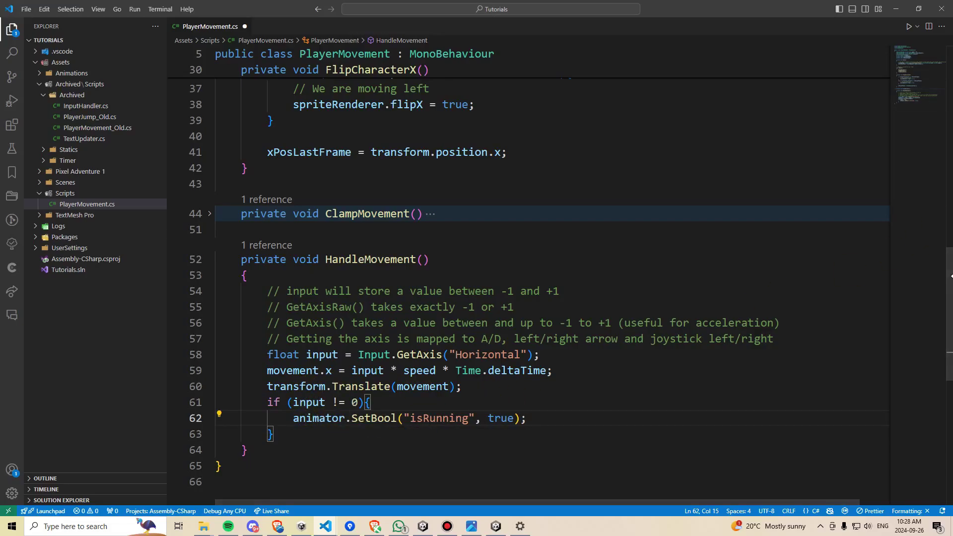
- Add an 'else{' block after the if block in HandleMovement
scroll(949, 215, up, 1)
scroll(949, 214, up, 10)
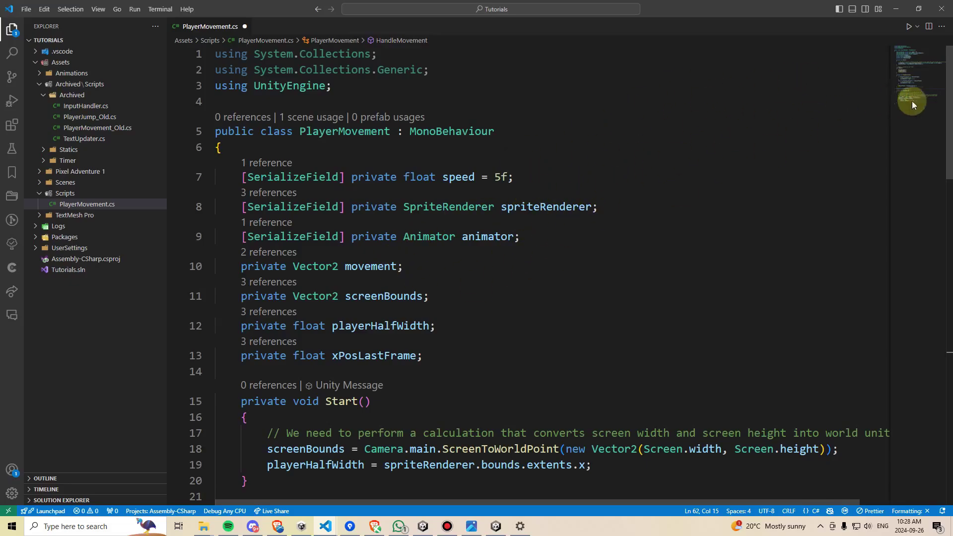
click(935, 58)
scroll(935, 59, down, 12)
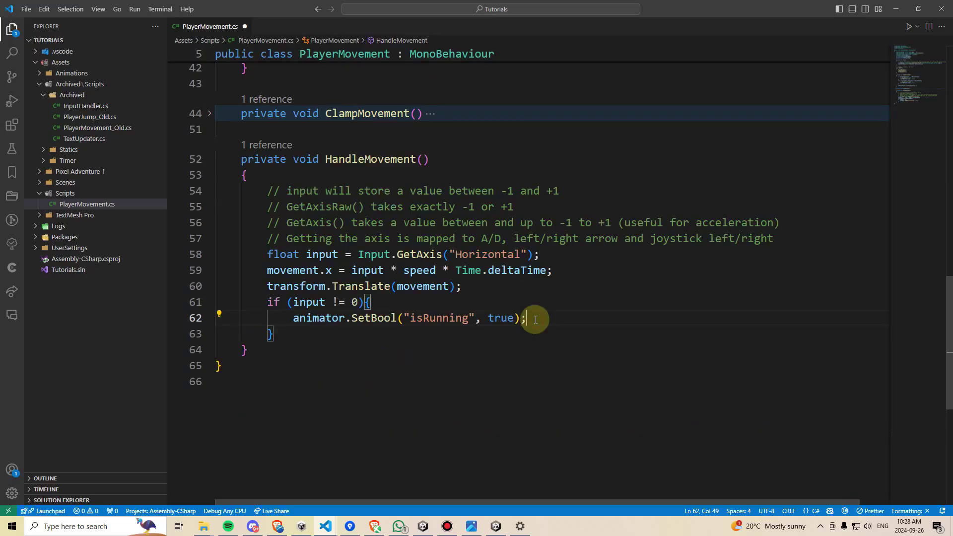
click(528, 317)
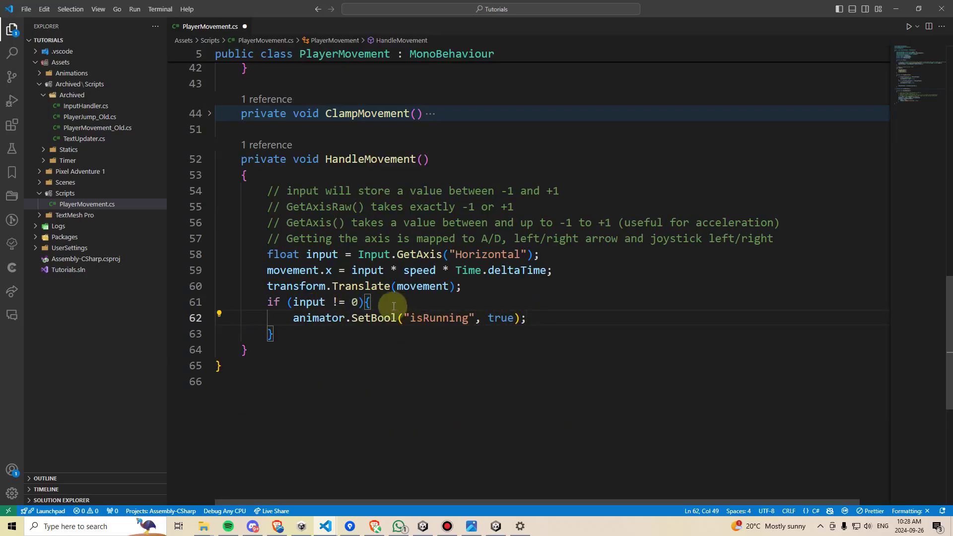
key(Down)
key(Return)
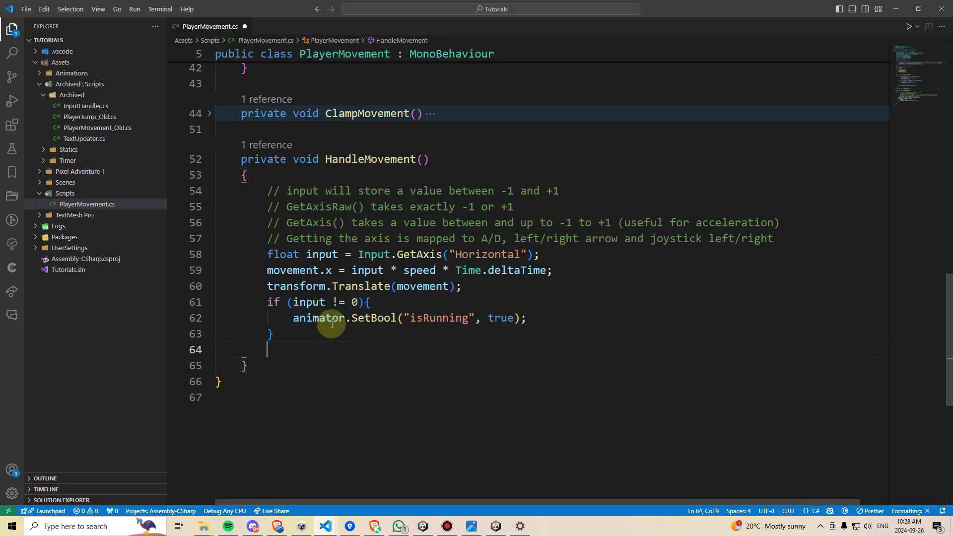
text(else{)
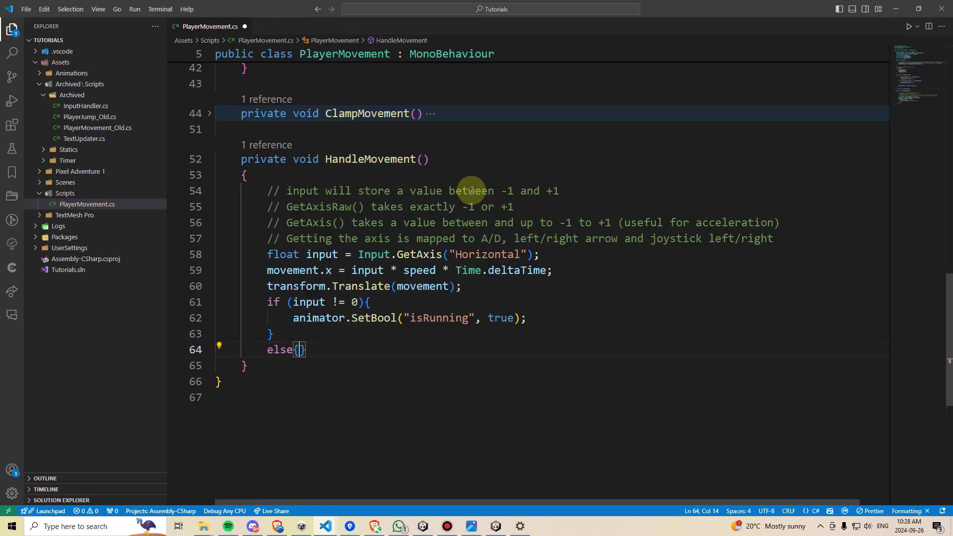
key(Return)
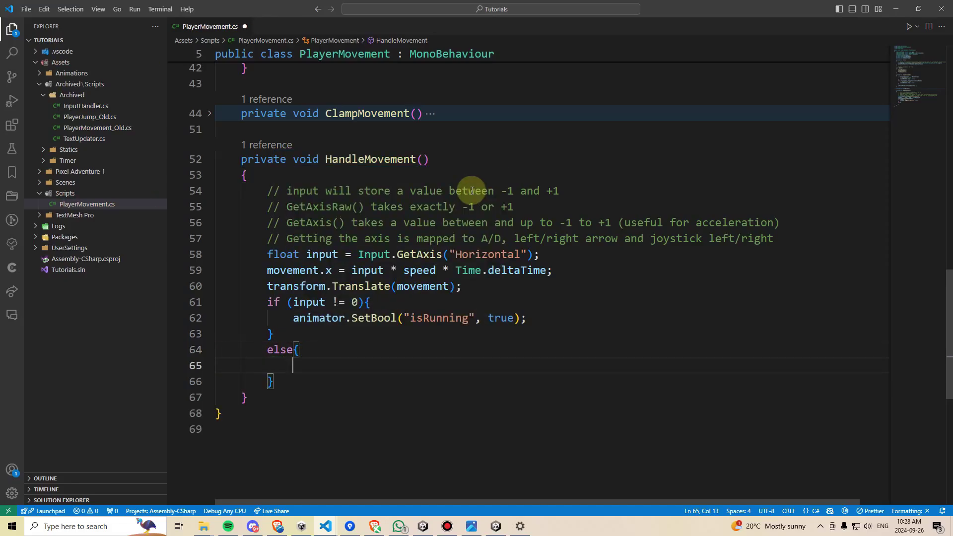
- Copy the SetBool line into the else block, change true to false, and save PlayerMovement.cs
key(Up)
key(Up)
key(Up)
key(Down)
key(Down)
text(animator.SetBool("isRunning", true);)
key(ctrl+BackSpace)
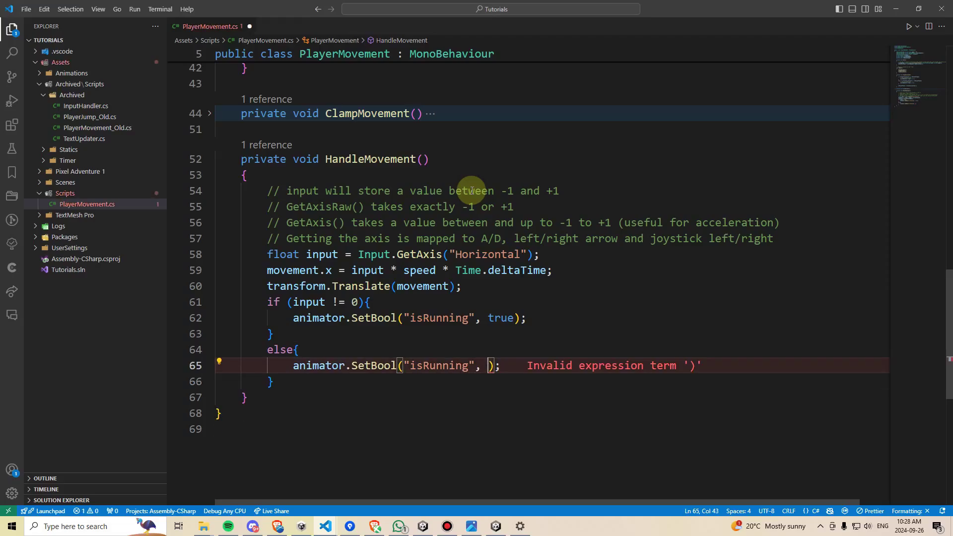
text(false)
key(ctrl+s)
click(599, 239)
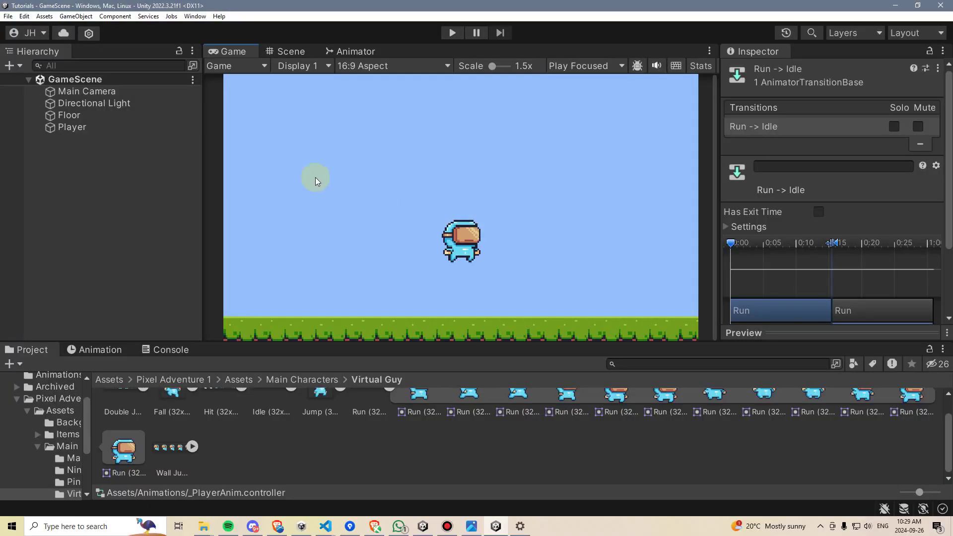
- Drag the Player's Animator into the Player Movement Animator field, save the scene, and enter Play mode
click(106, 127)
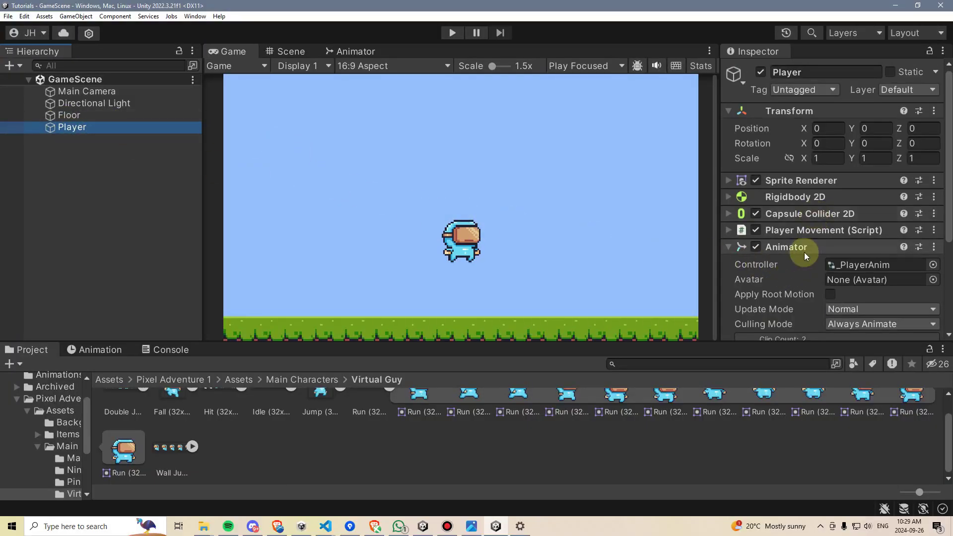
click(732, 229)
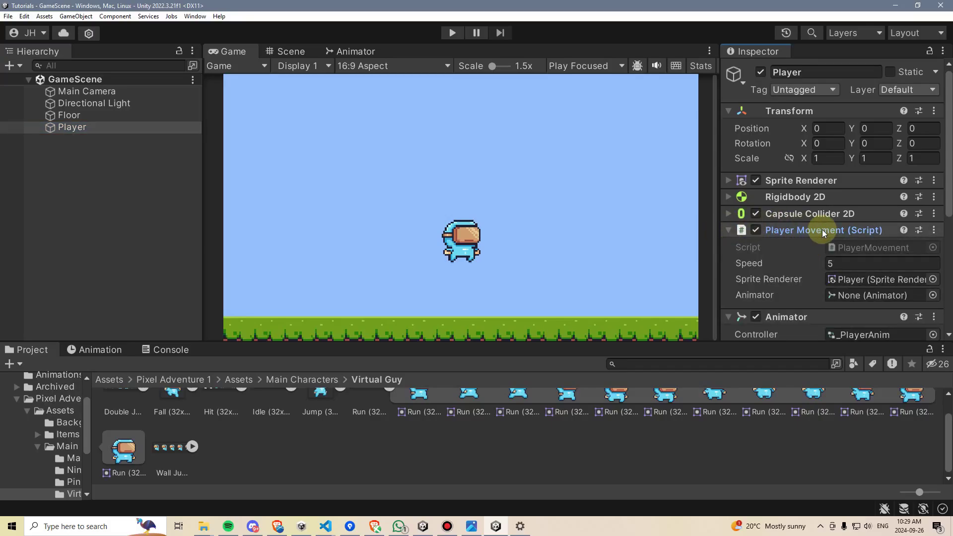
scroll(822, 238, down, 2)
drag(791, 278, 856, 255)
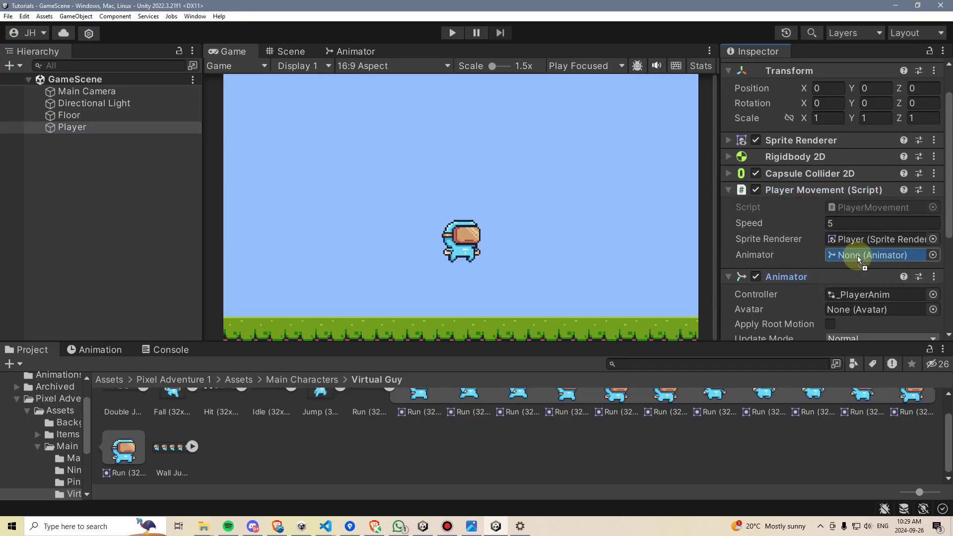
click(747, 276)
key(ctrl+s)
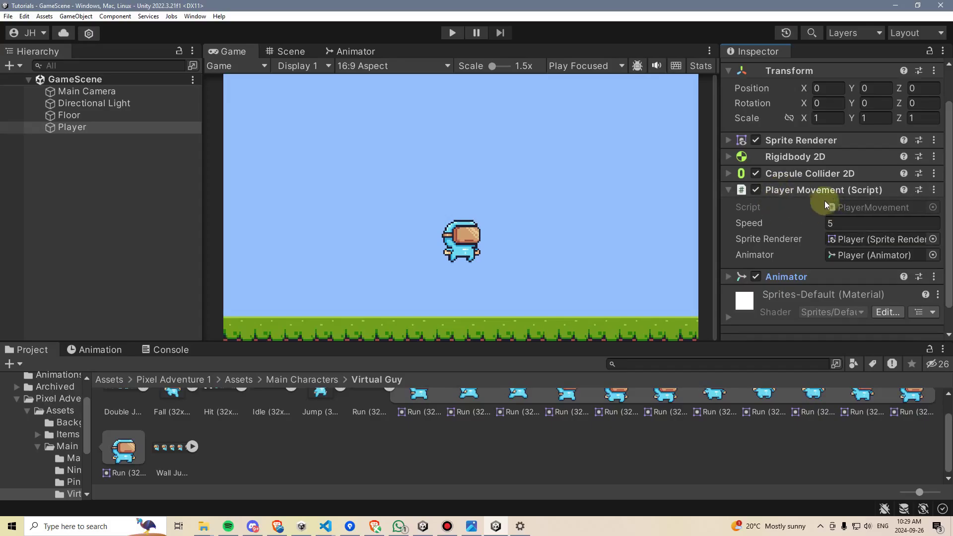
click(452, 33)
- Play-test by running the player right and left with D and A
key(d)
key(a)
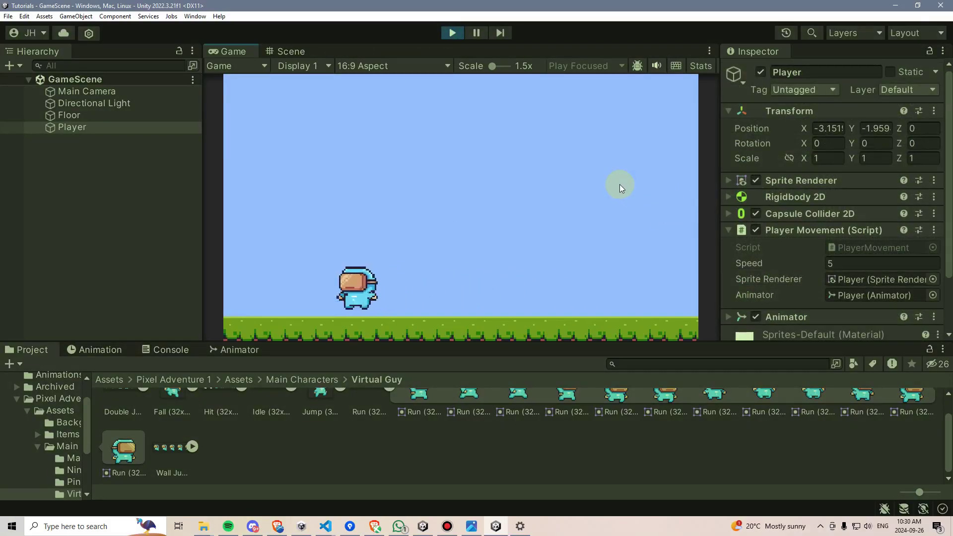
key(d)
key(a)
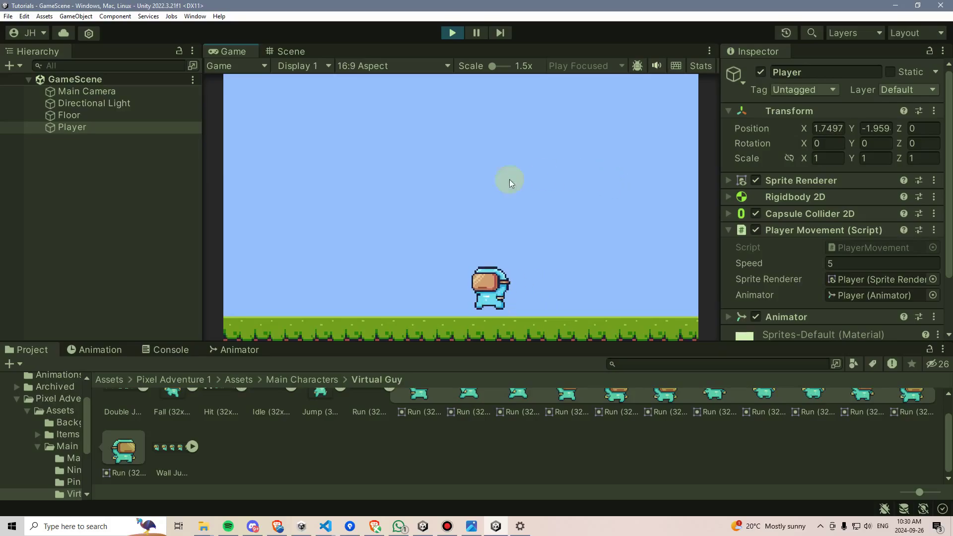
- Open the Animator graph, run the player again, and select the Idle → Run transition
click(242, 351)
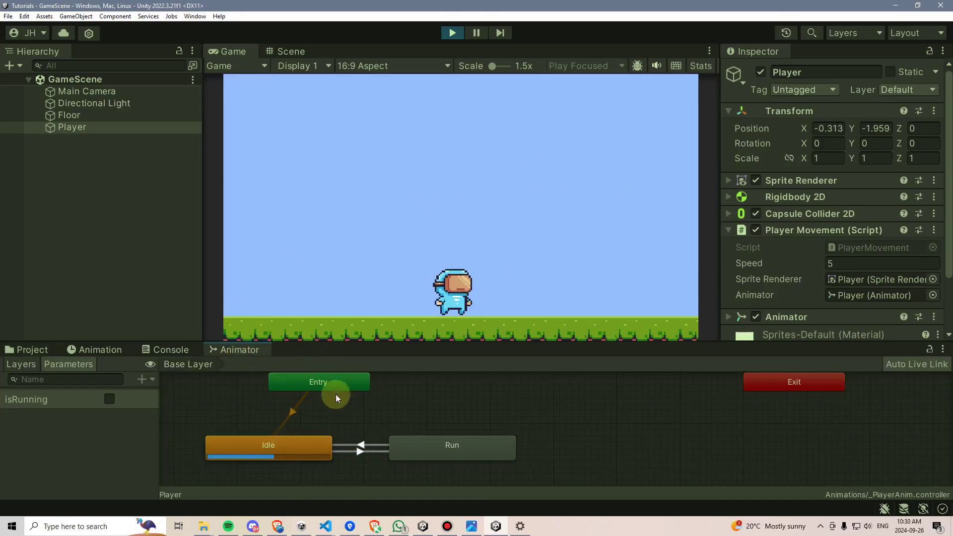
click(463, 248)
key(d)
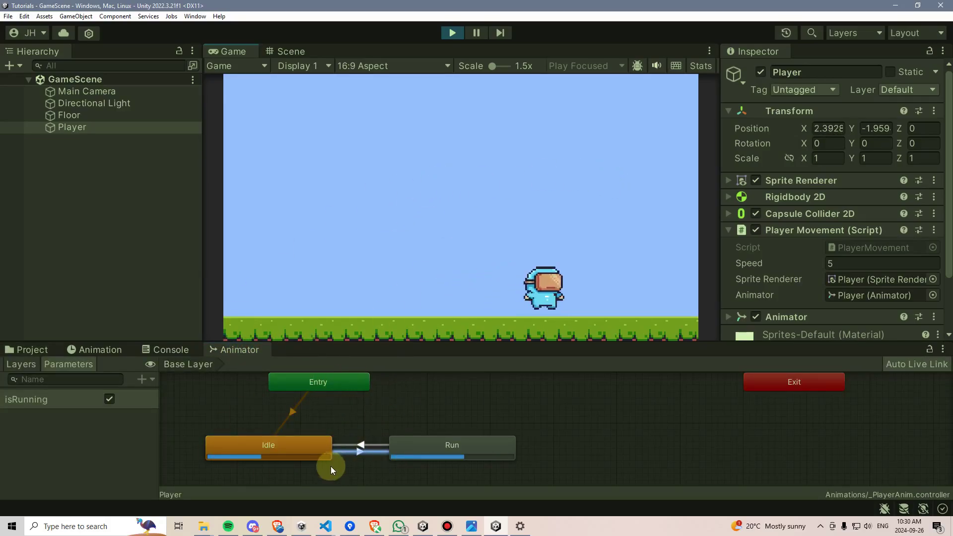
key(a)
key(d)
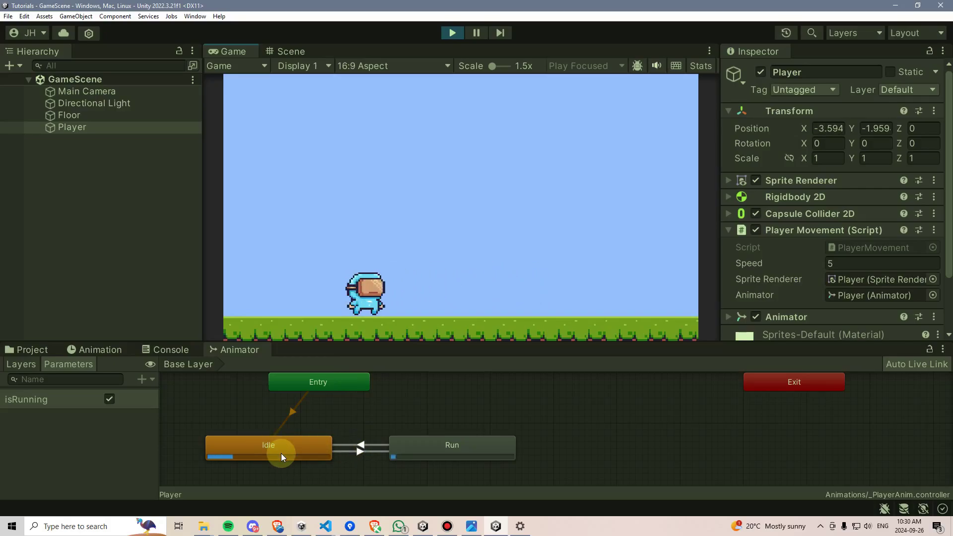
key(a)
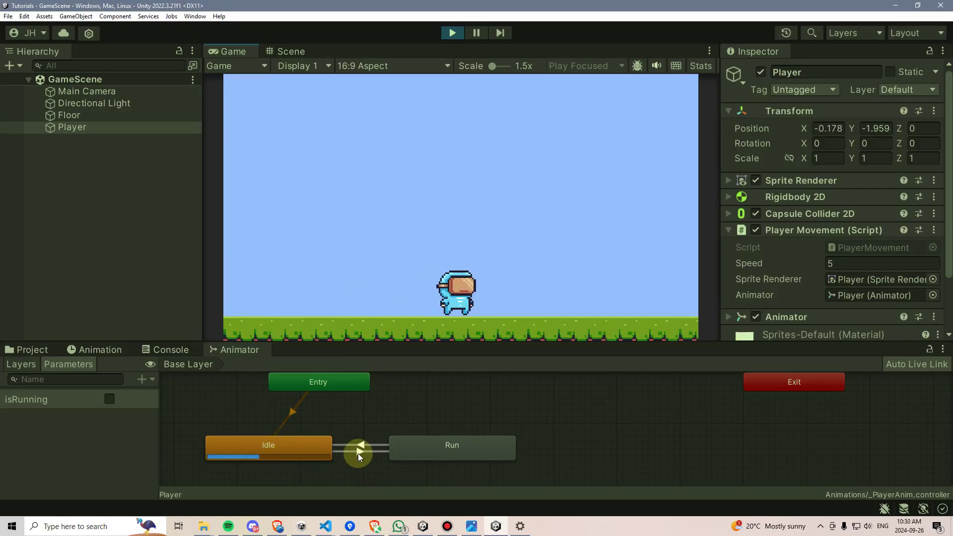
click(358, 453)
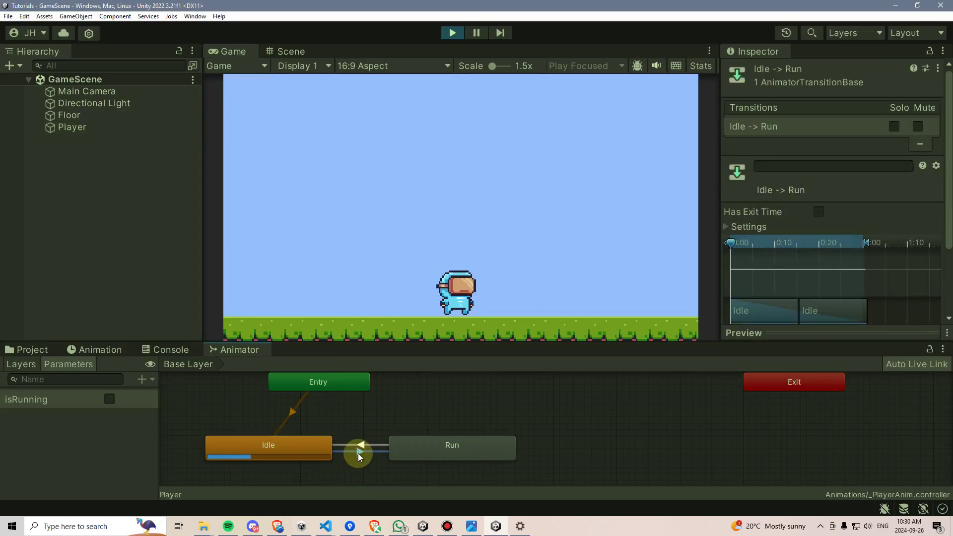
- Show the Idle → Run timing settings, enter duration 1, and test running left and right
click(726, 226)
click(823, 271)
text(1)
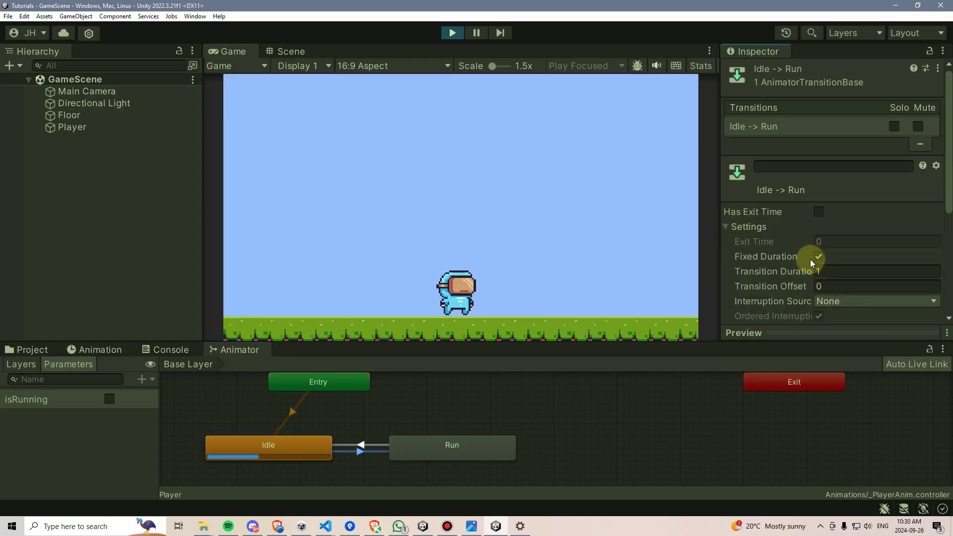
click(510, 236)
key(d)
key(a)
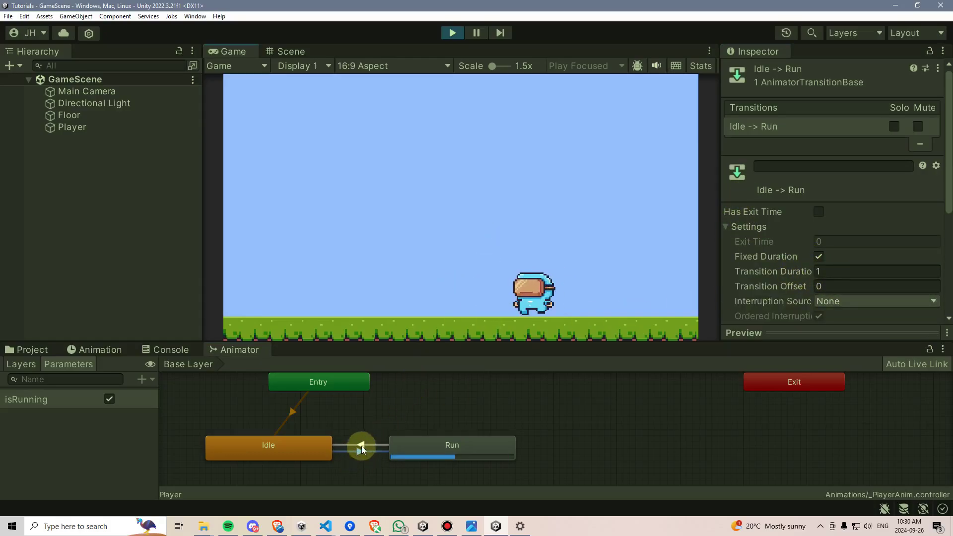
key(d)
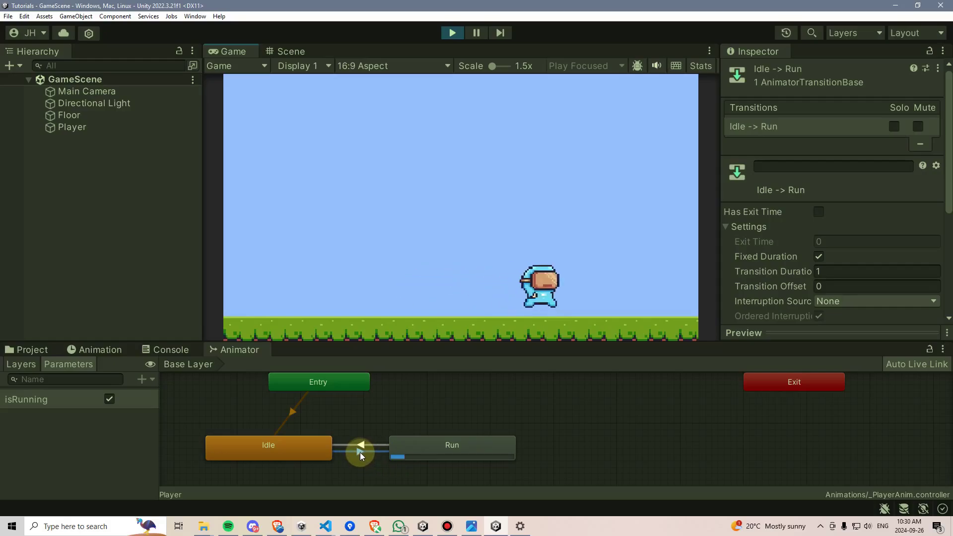
- Set the transition duration to 0, retest the instant Idle/Run switching, and exit Play mode
click(845, 271)
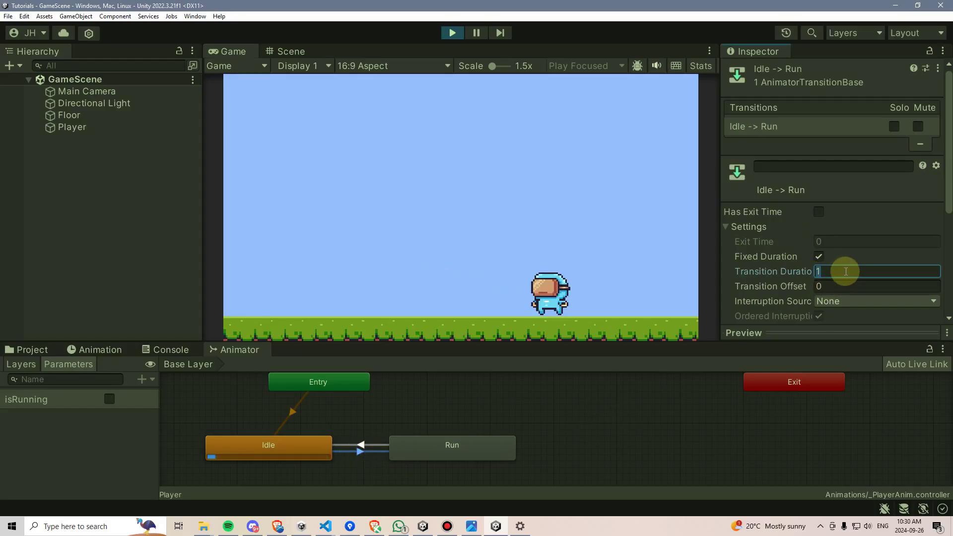
click(481, 208)
key(a)
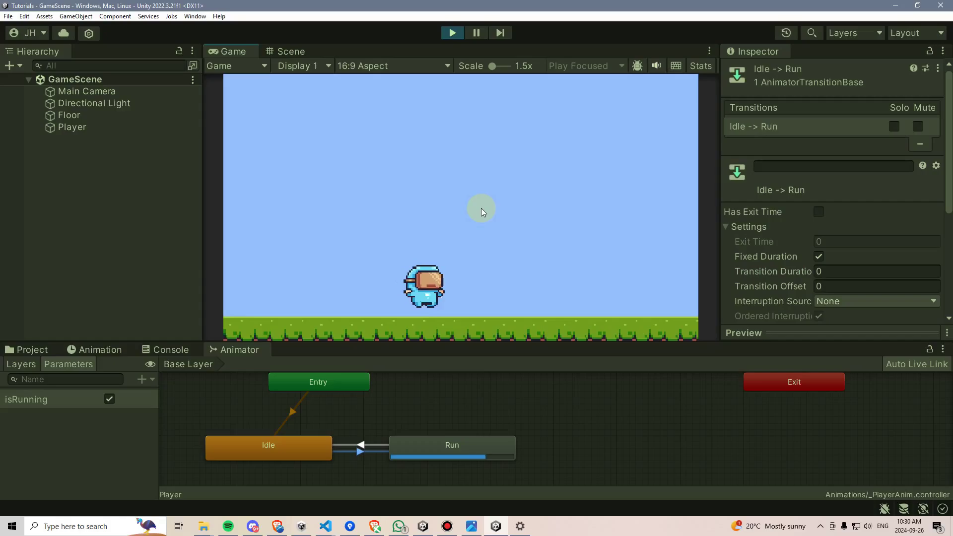
key(d)
key(a)
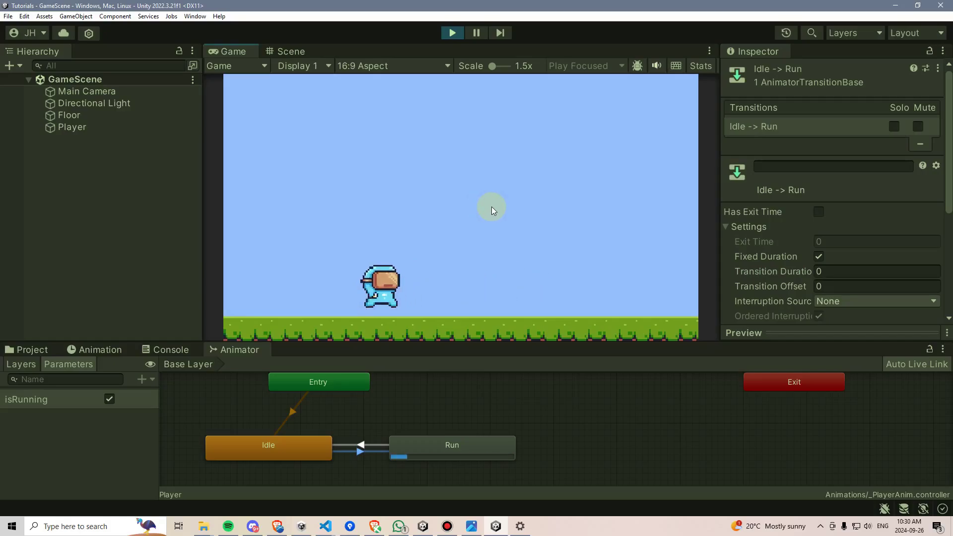
key(d)
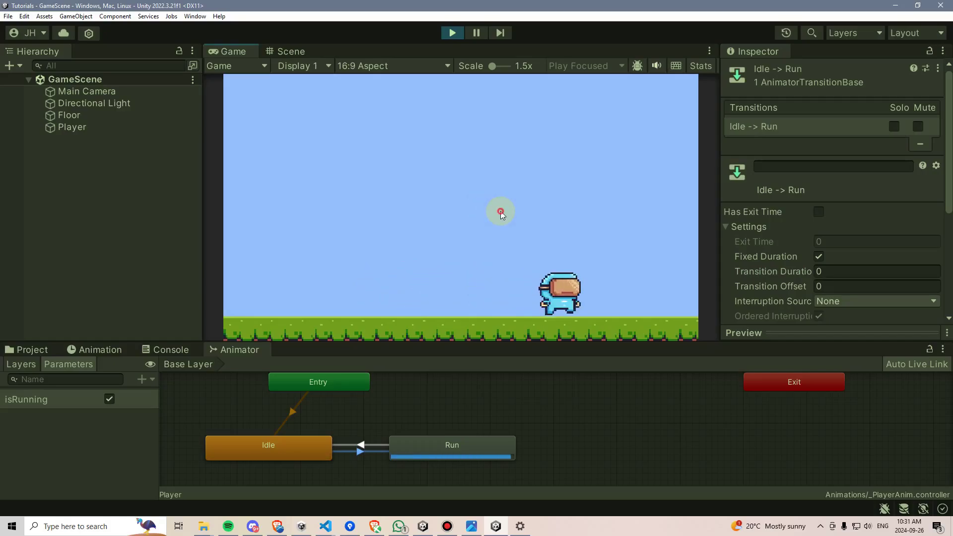
key(a)
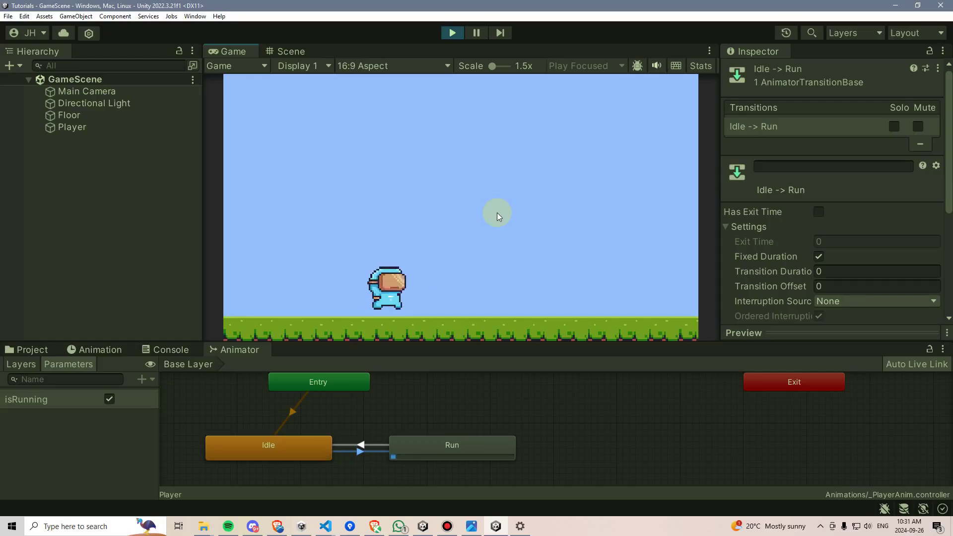
key(d)
key(a)
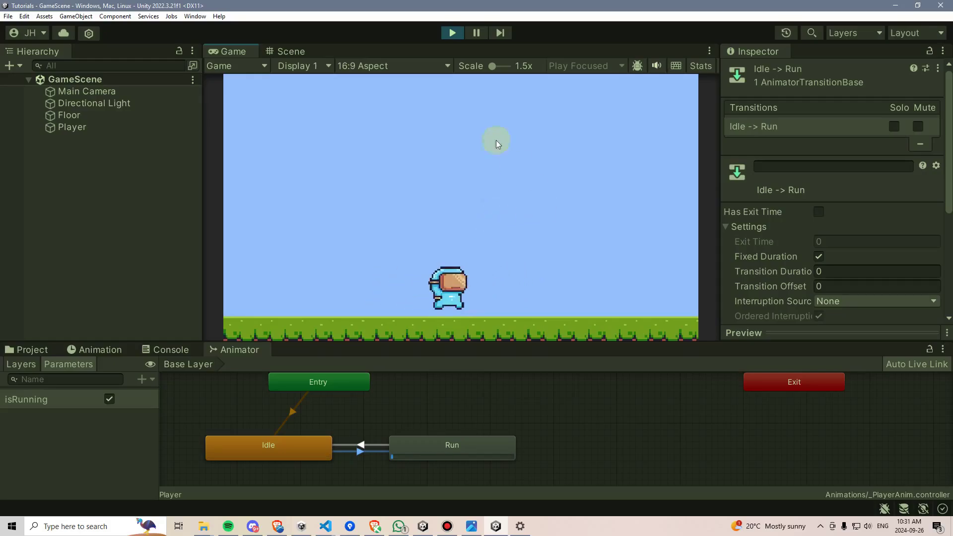
key(d)
click(452, 33)
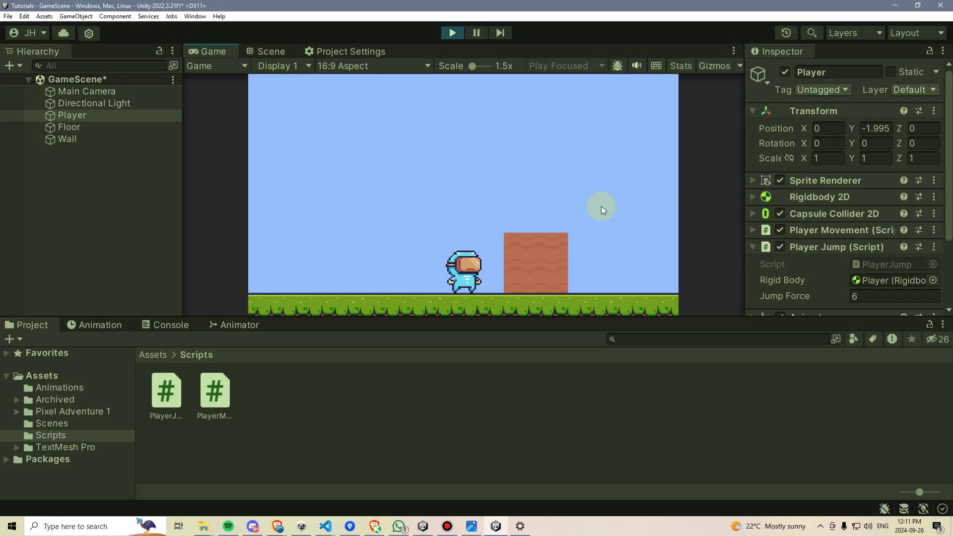
key(space)
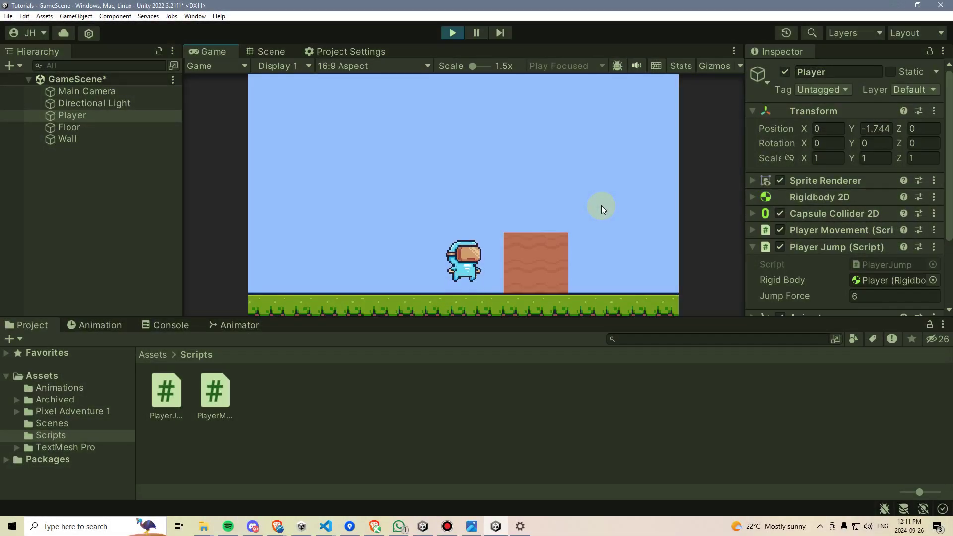
key(space)
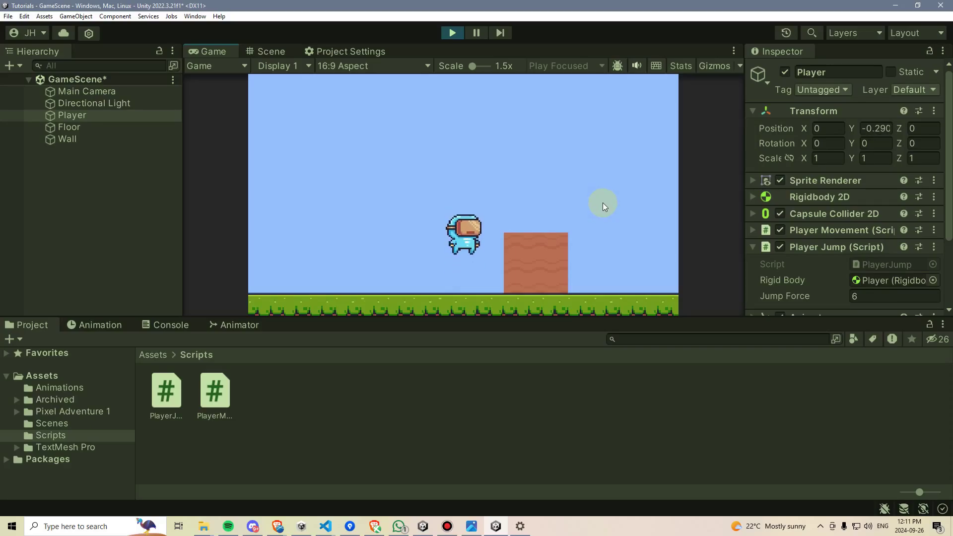
key(space)
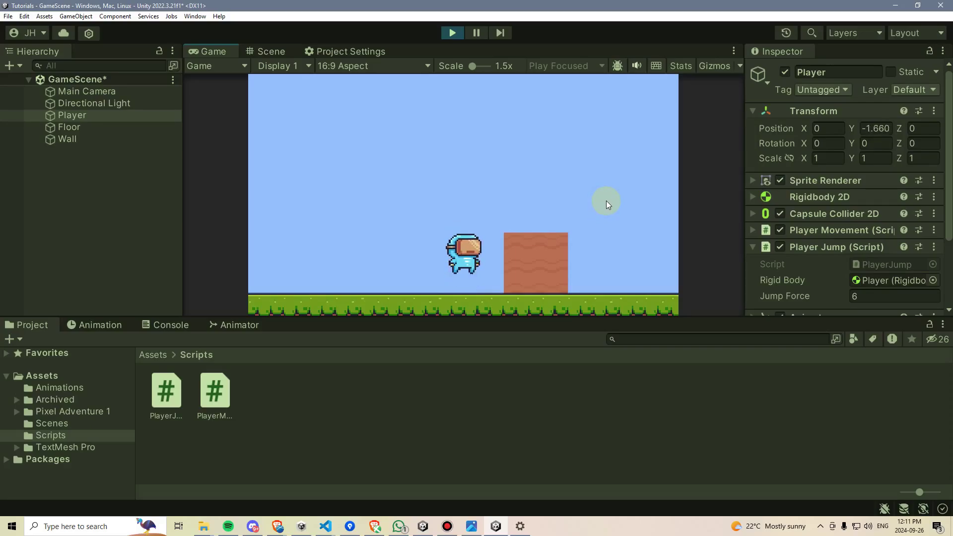
key(space)
key(space)
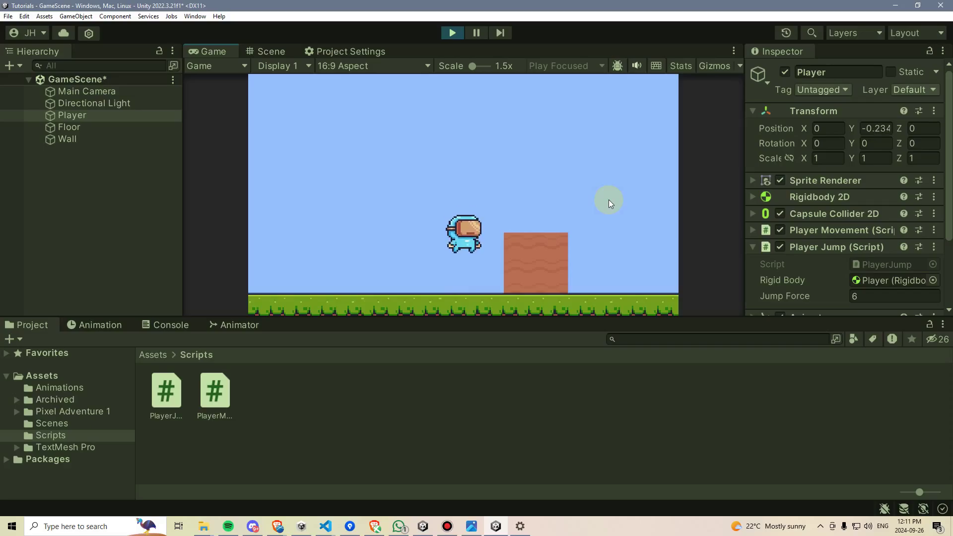